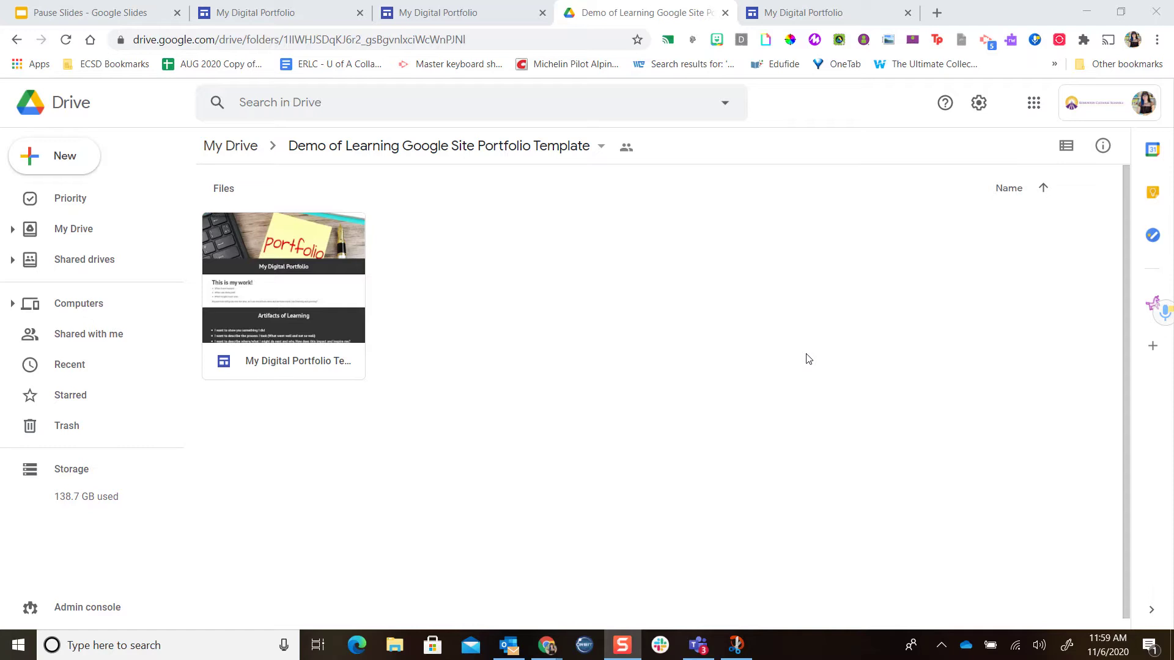
Step: Make a copy of the portfolio template site and delete the extra duplicate
{"action": "right_click", "coordinate": [315, 249]}
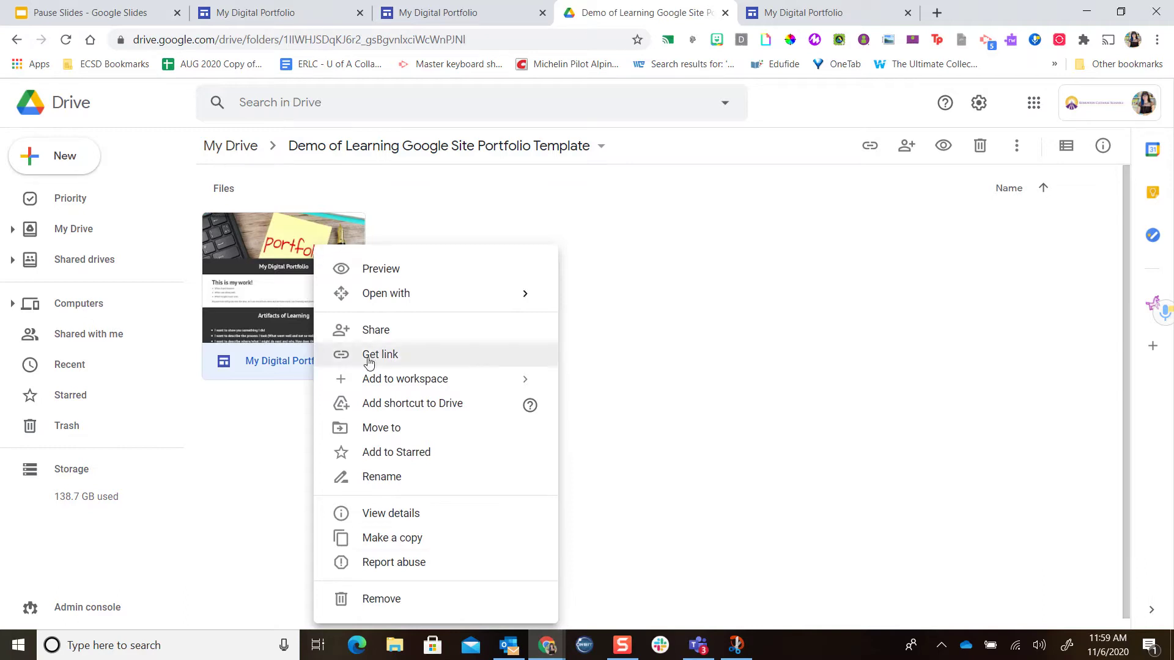
{"action": "left_click", "coordinate": [442, 549]}
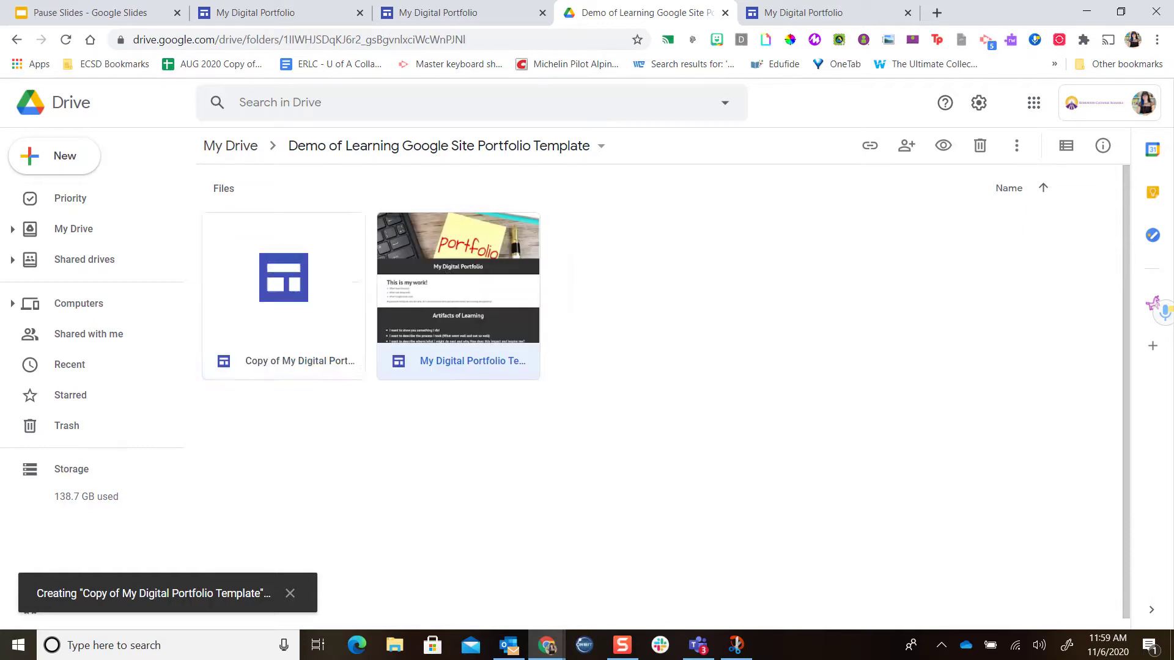
{"action": "key", "text": "Delete"}
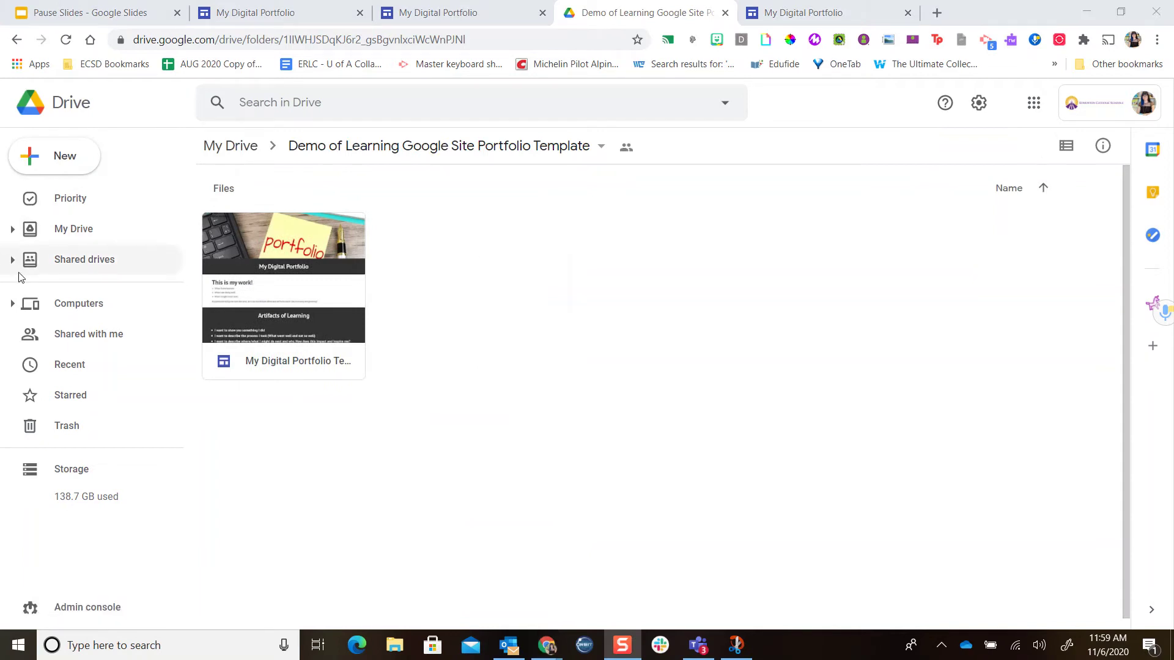
Step: Open the digital portfolio template from Recent files, then return to the Pause Slides deck
{"action": "left_click", "coordinate": [88, 375]}
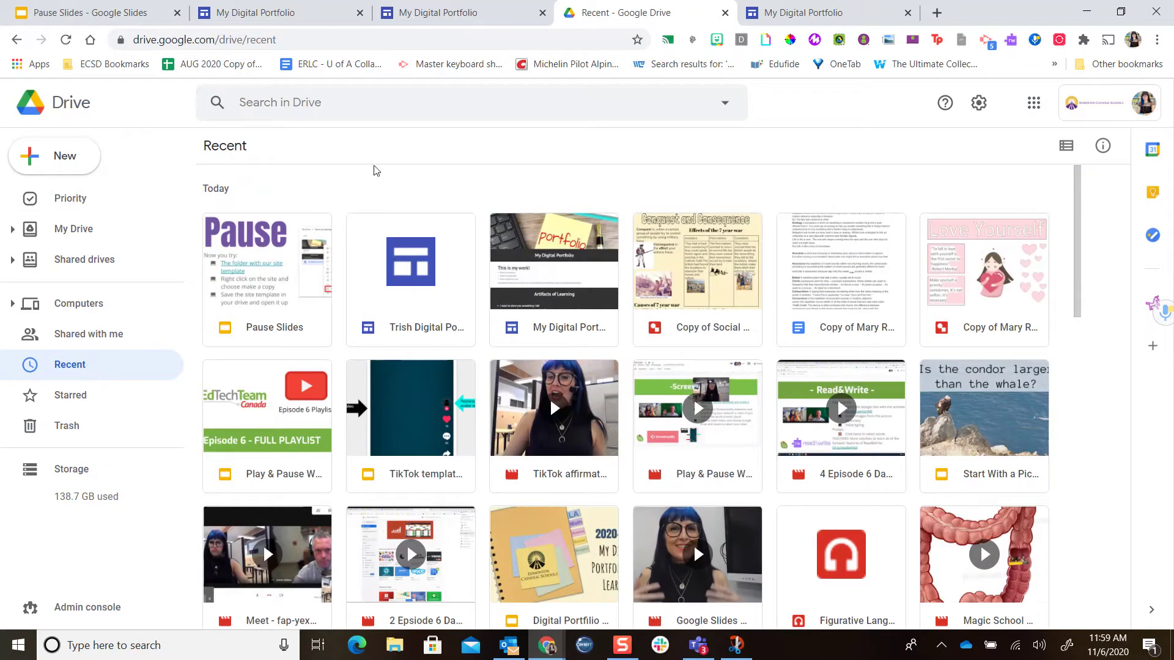
{"action": "double_click", "coordinate": [432, 331]}
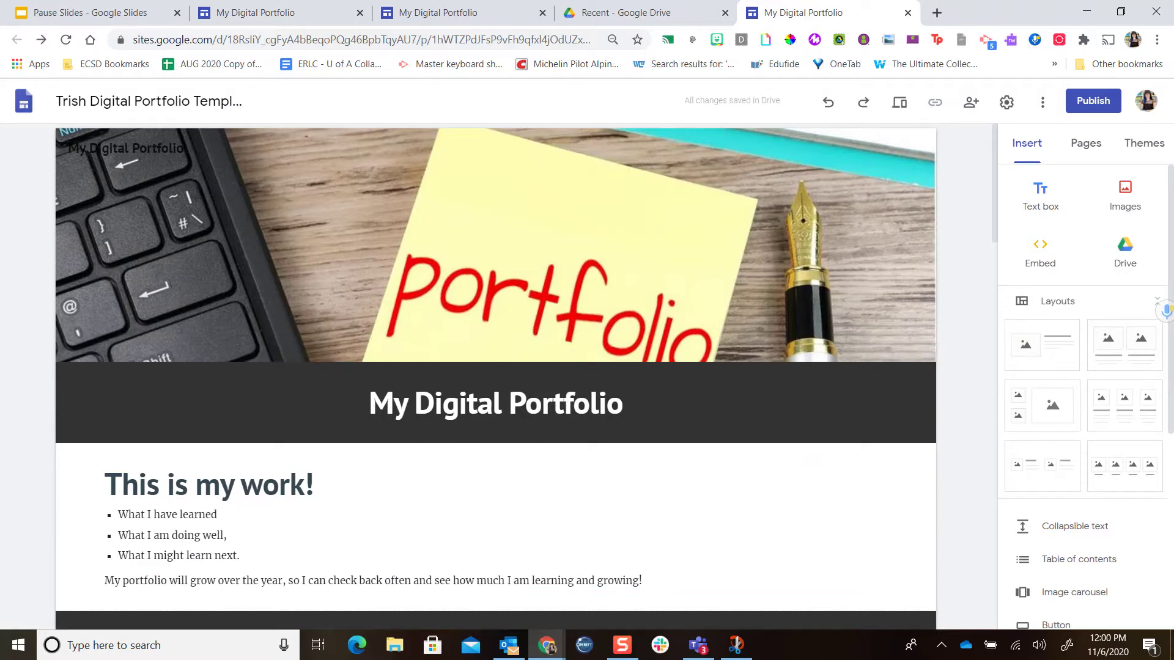
{"action": "left_click", "coordinate": [86, 12]}
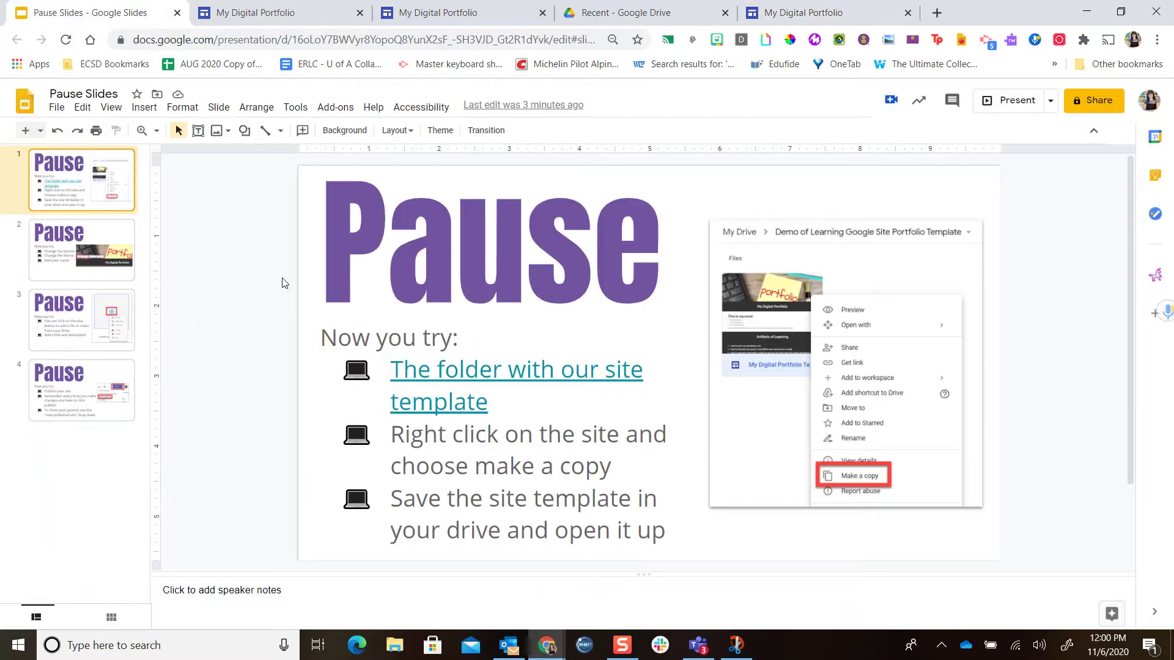
Step: Present the Pause Slides deck as a slideshow
{"action": "left_click", "coordinate": [1016, 114]}
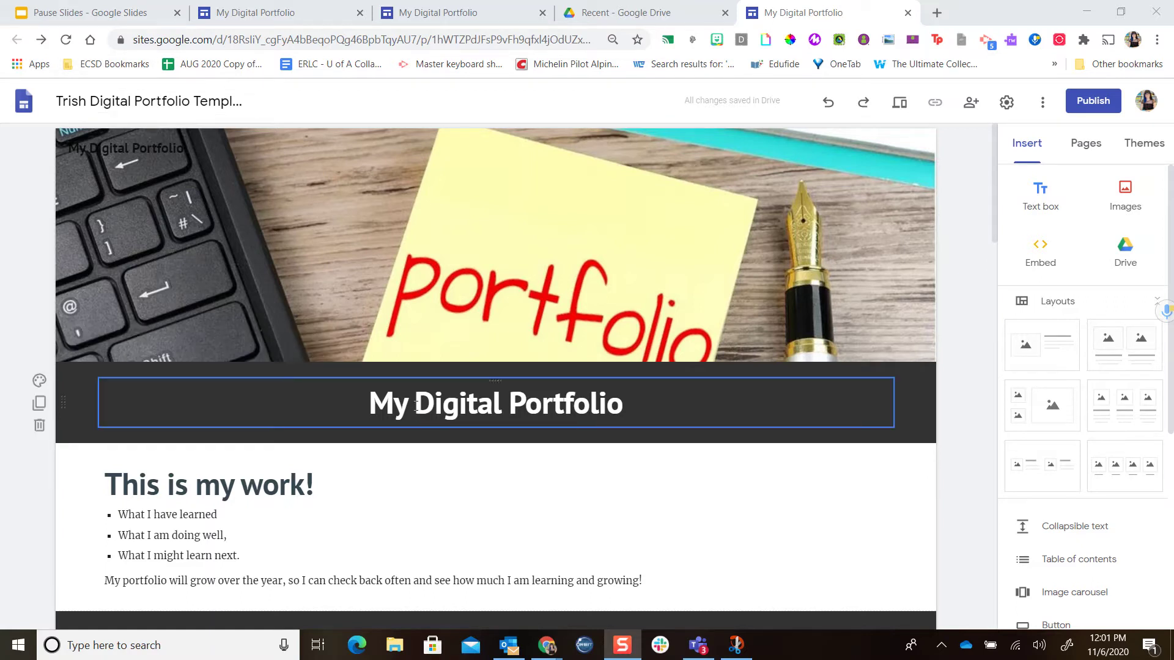
Step: Replace 'My' in the Digital Portfolio header title with the owner's name in possessive form
{"action": "left_click", "coordinate": [415, 405]}
{"action": "double_click", "coordinate": [377, 404]}
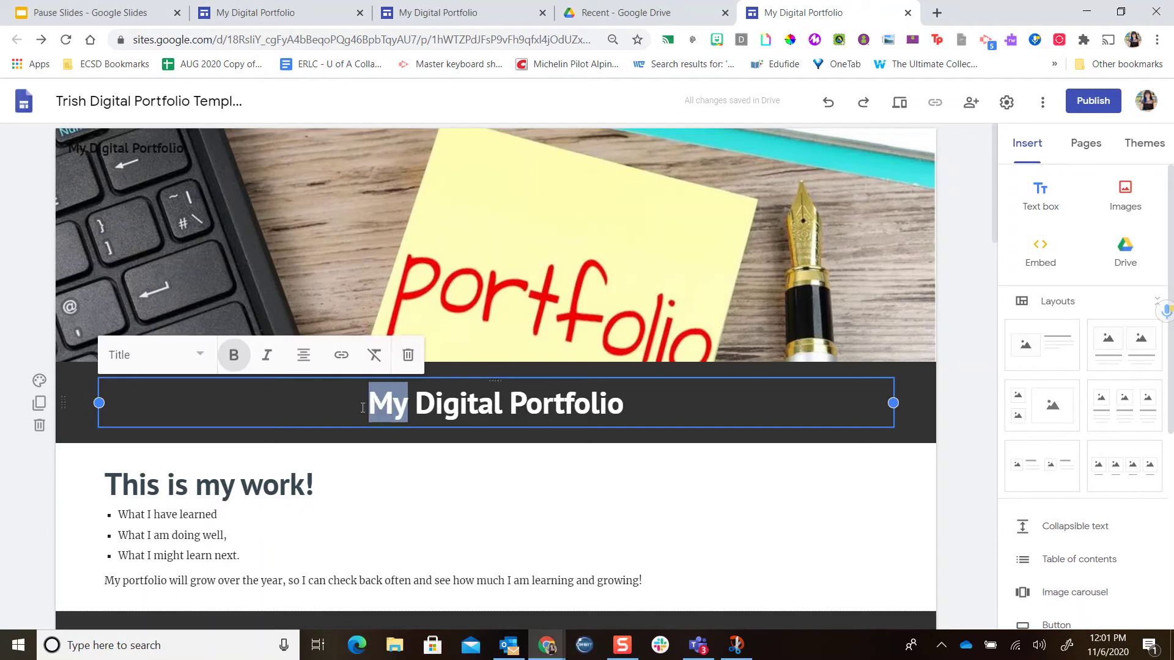
{"action": "type", "text": "Trish's"}
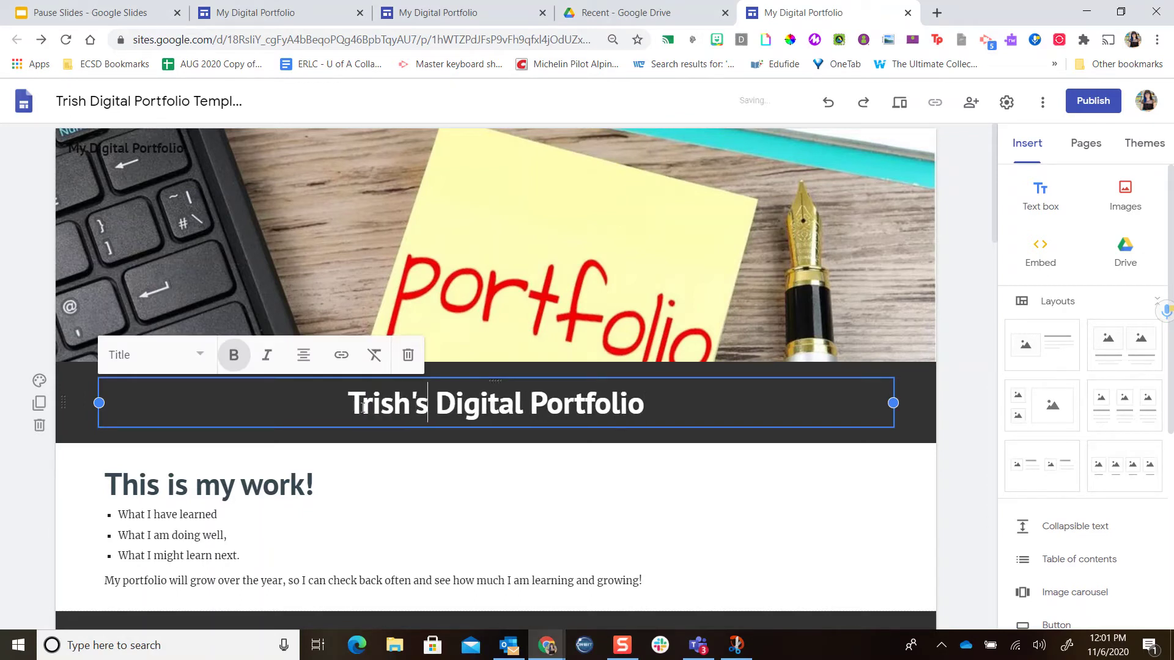
{"action": "left_click", "coordinate": [918, 502]}
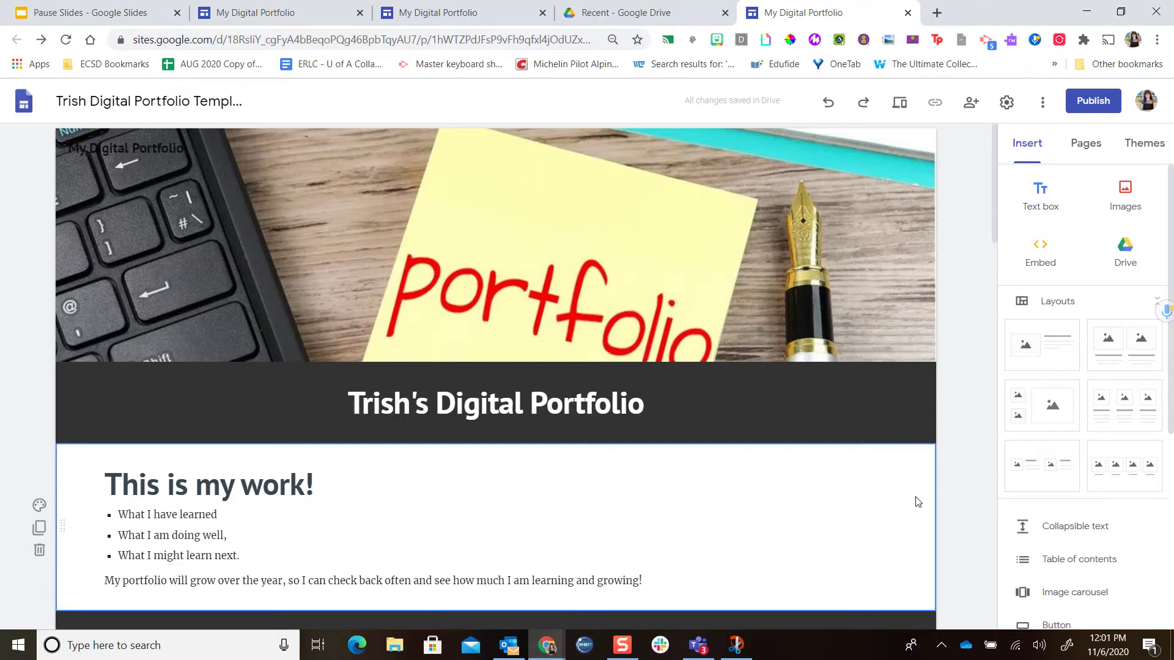
{"action": "mouse_move", "coordinate": [466, 246]}
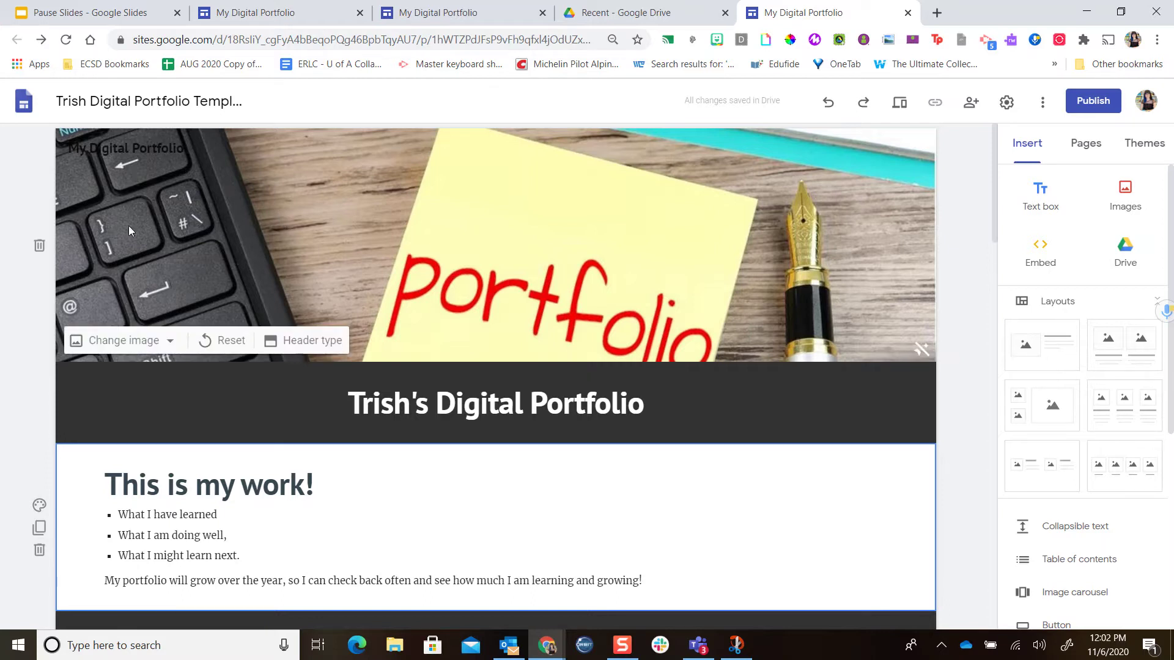
Step: Search images for 'book' and set the bookshelf photo as the header banner
{"action": "left_click", "coordinate": [133, 345]}
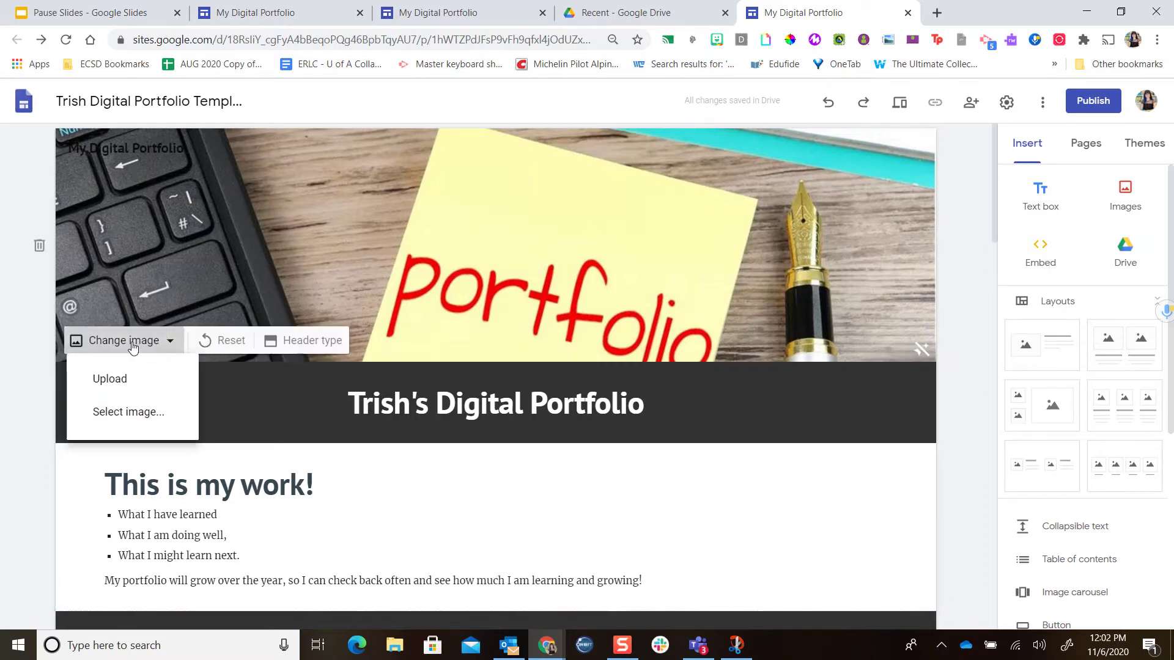
{"action": "left_click", "coordinate": [148, 412]}
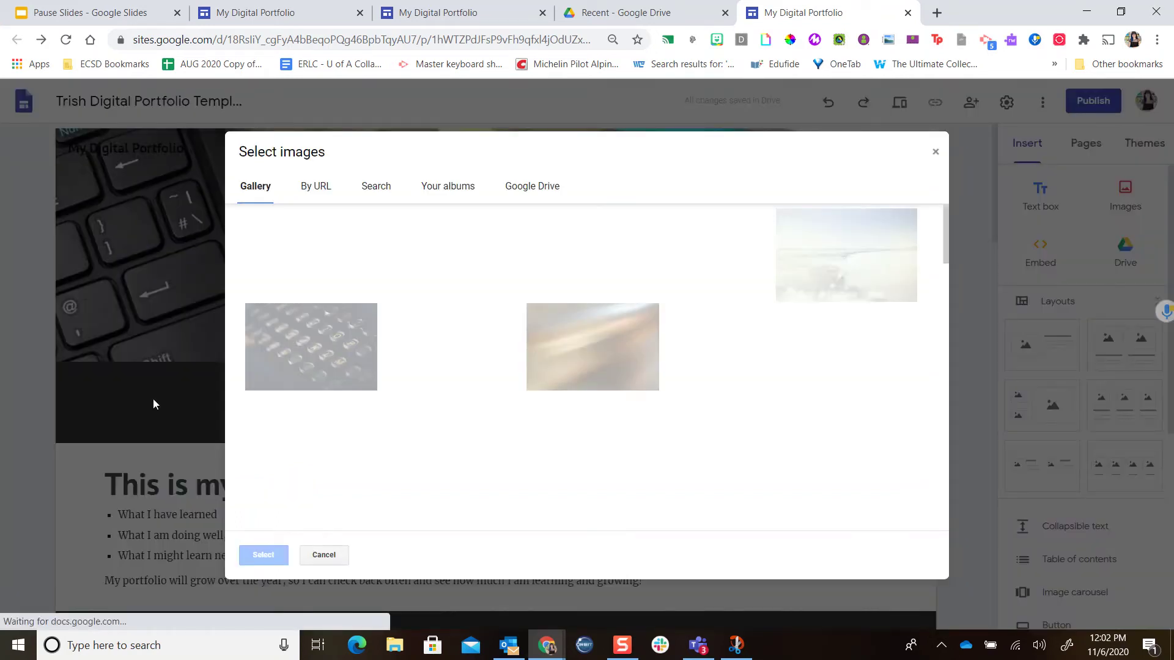
{"action": "scroll", "coordinate": [847, 342], "scroll_direction": "down", "scroll_amount": 3}
{"action": "scroll", "coordinate": [789, 360], "scroll_direction": "down", "scroll_amount": 10}
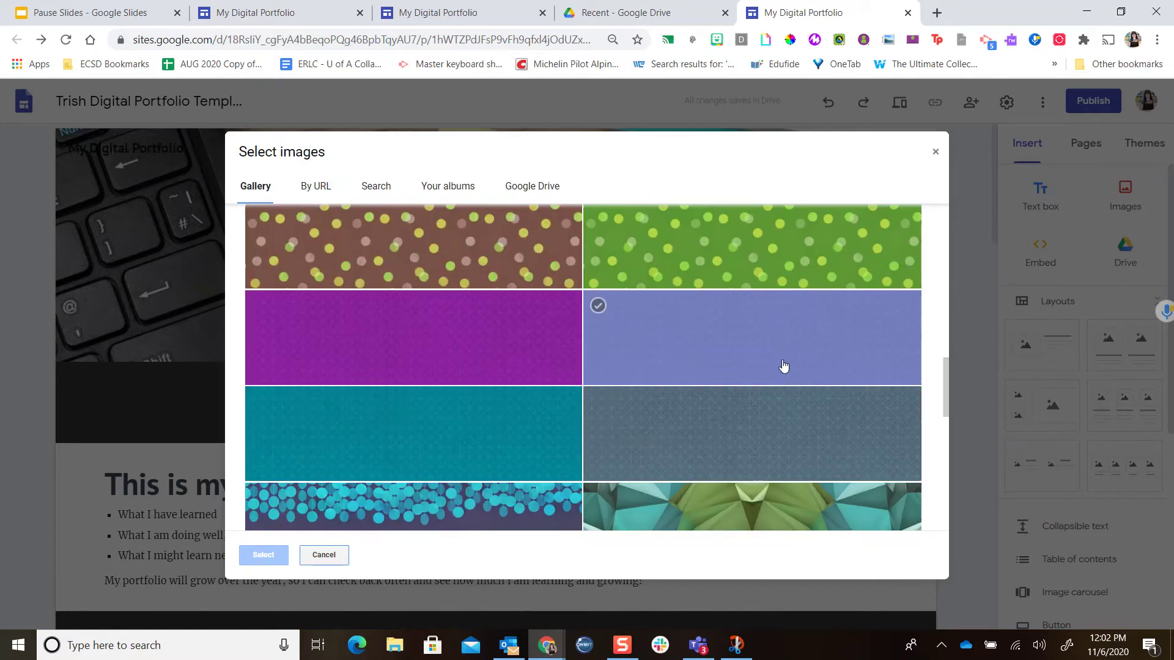
{"action": "scroll", "coordinate": [784, 367], "scroll_direction": "down", "scroll_amount": 10}
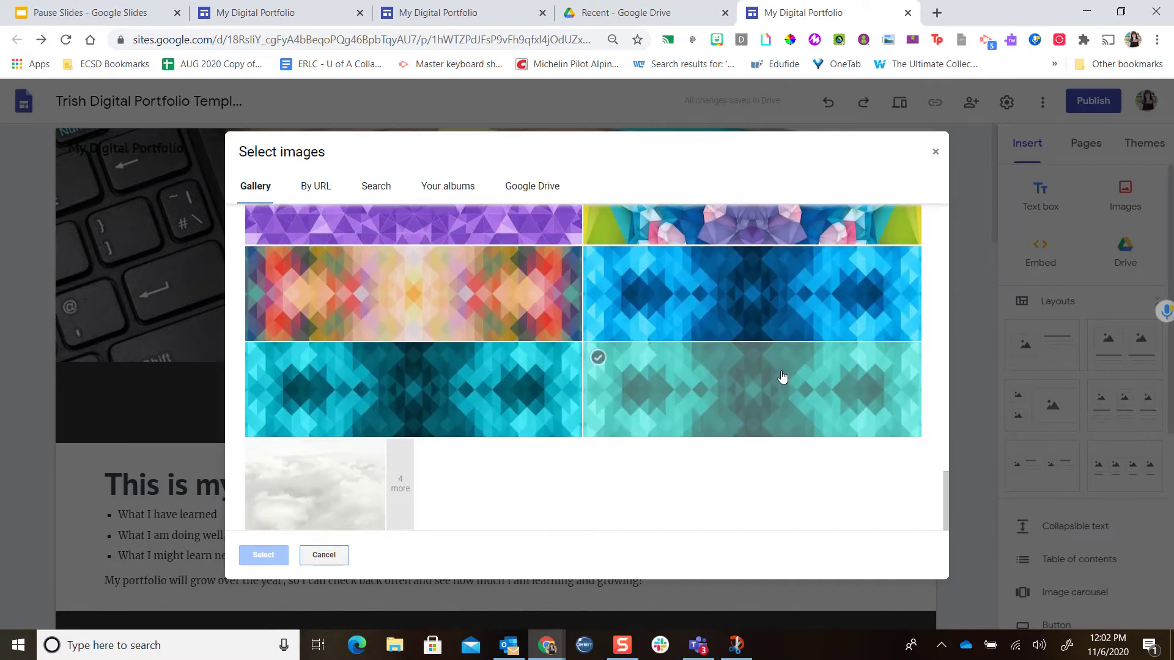
{"action": "scroll", "coordinate": [783, 367], "scroll_direction": "up", "scroll_amount": 15}
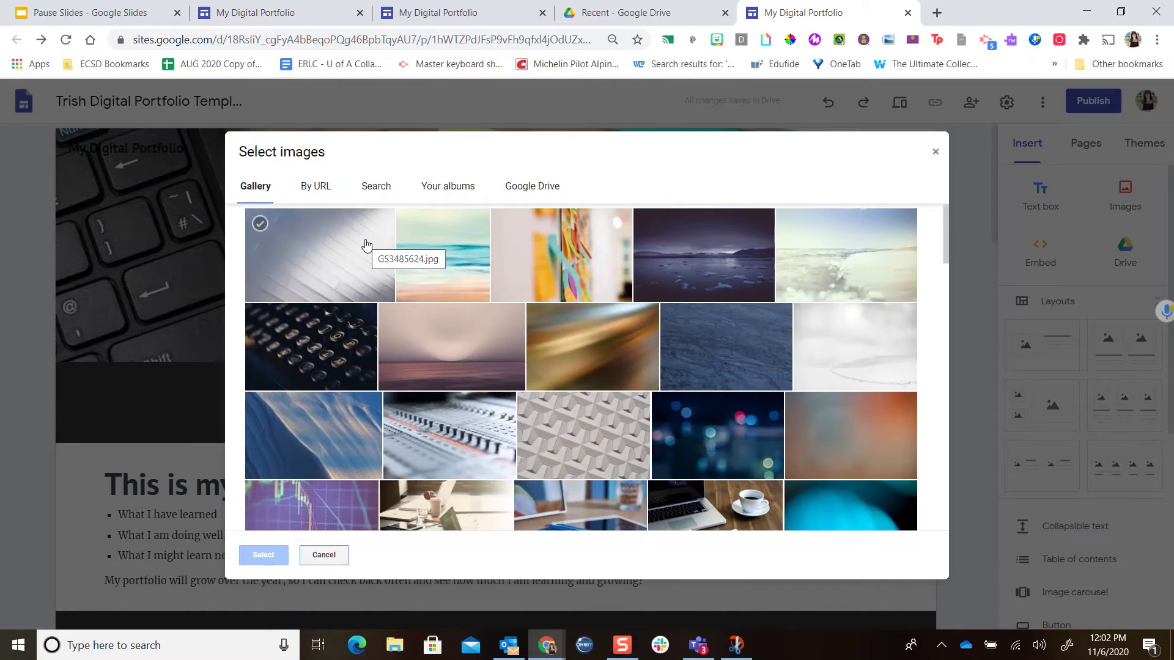
{"action": "left_click", "coordinate": [379, 194]}
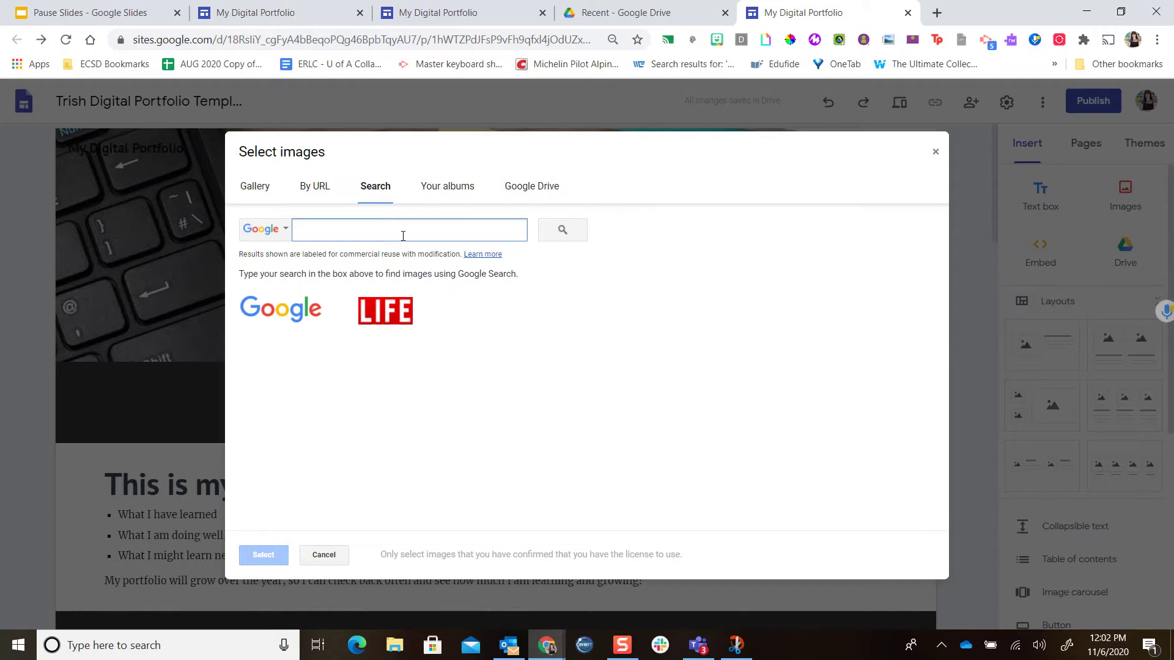
{"action": "type", "text": "books"}
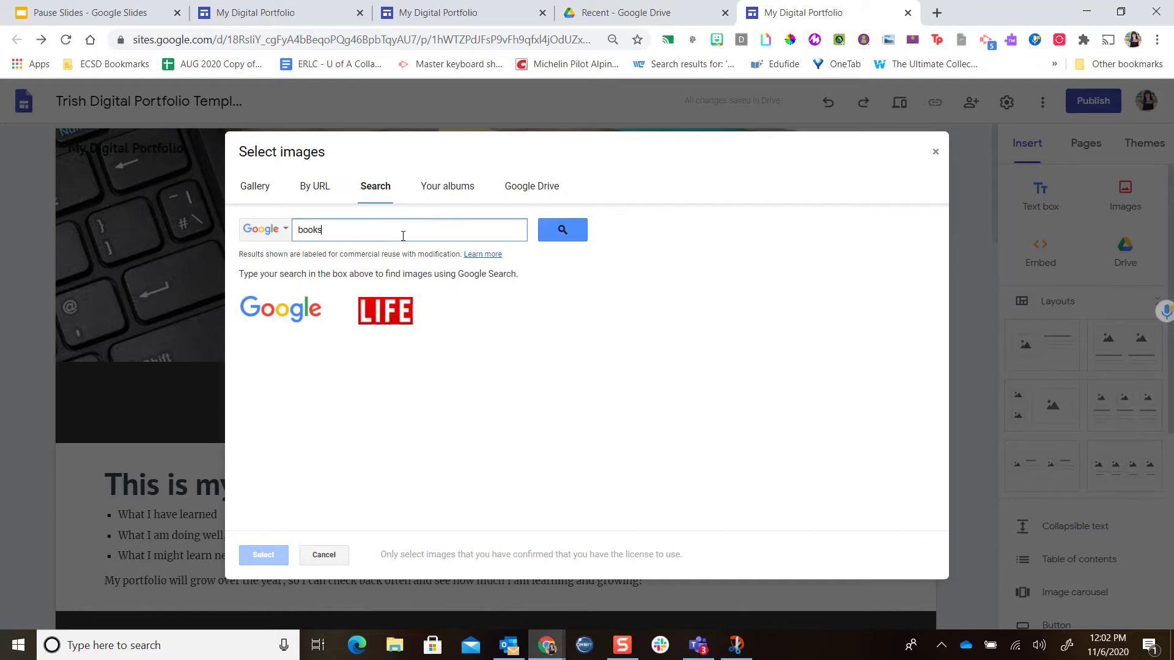
{"action": "key", "text": "Return"}
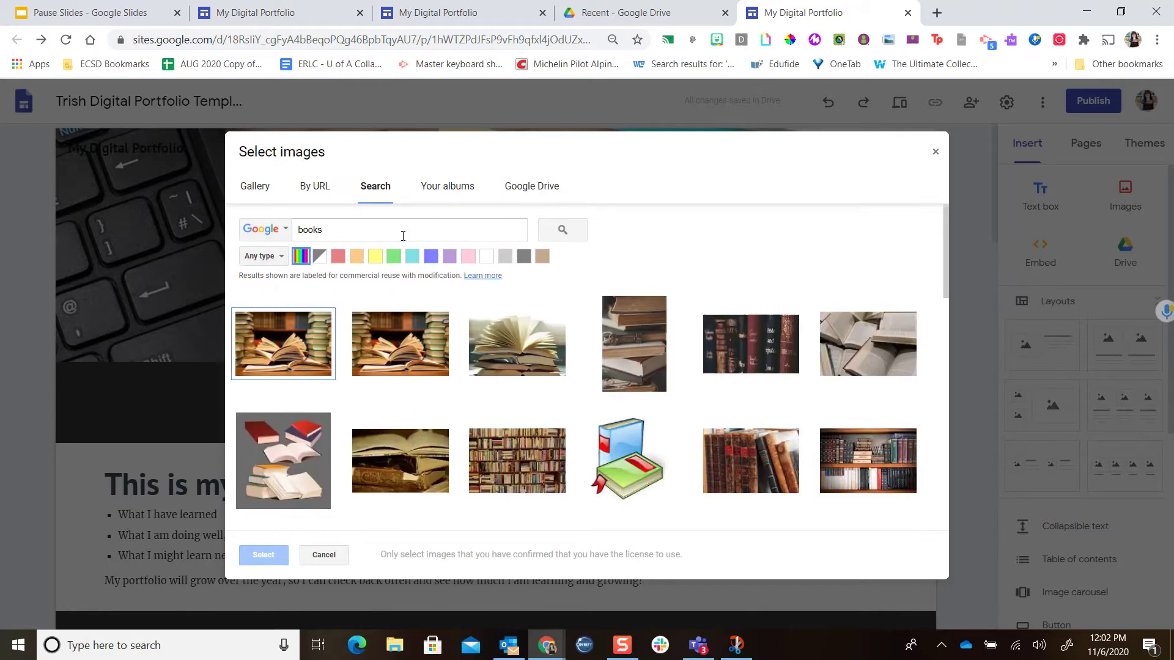
{"action": "left_click", "coordinate": [507, 481]}
{"action": "left_click", "coordinate": [263, 556]}
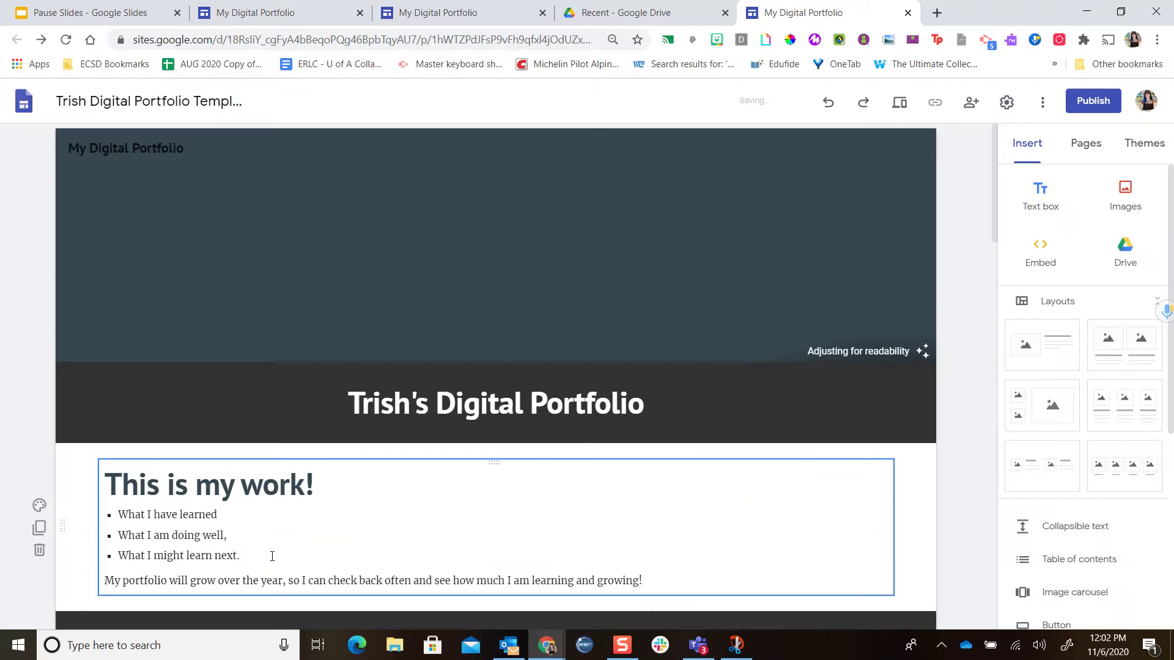
Step: Remove the darkening readability adjustment from the bookshelf banner
{"action": "mouse_move", "coordinate": [863, 304]}
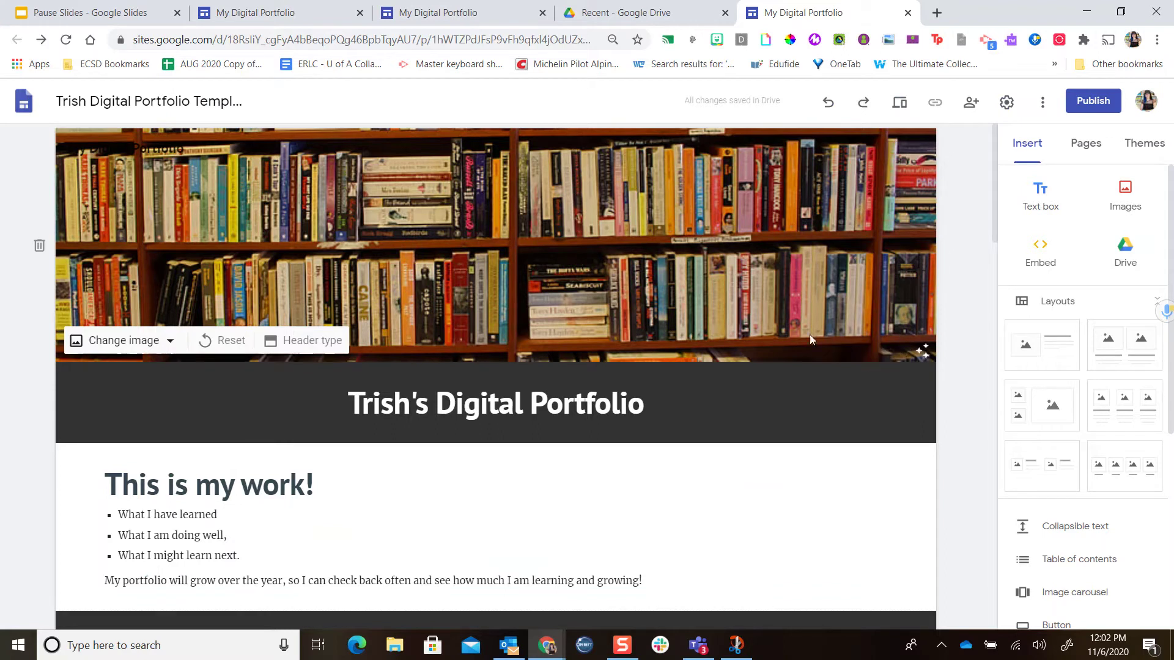
{"action": "mouse_move", "coordinate": [545, 248]}
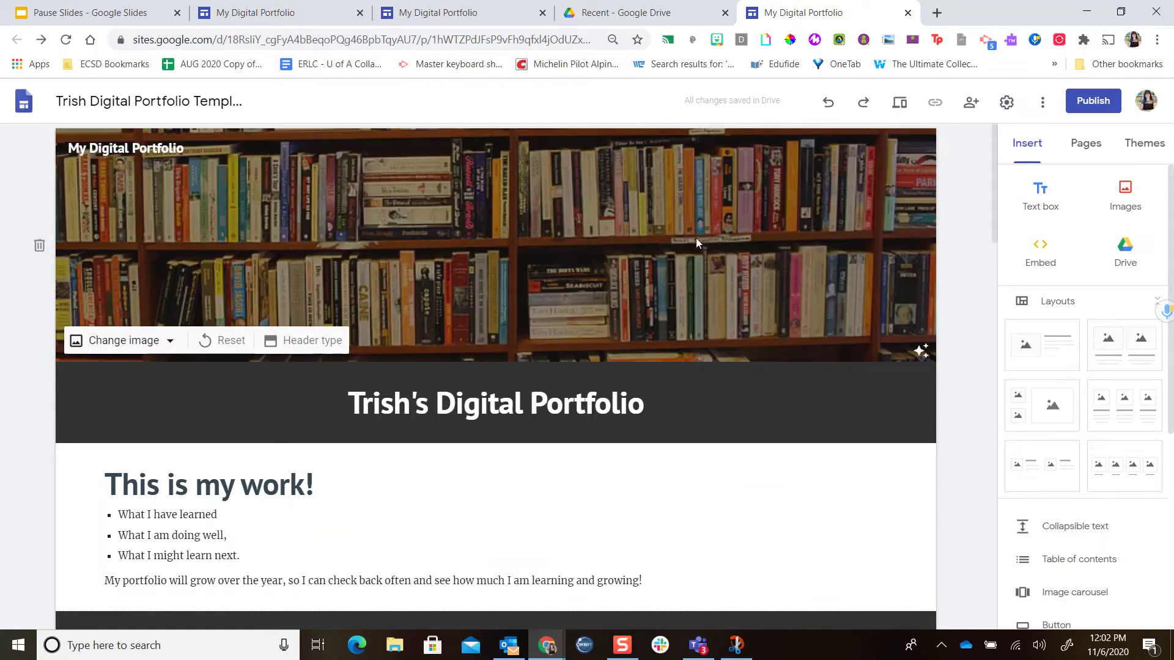
{"action": "left_click", "coordinate": [921, 352]}
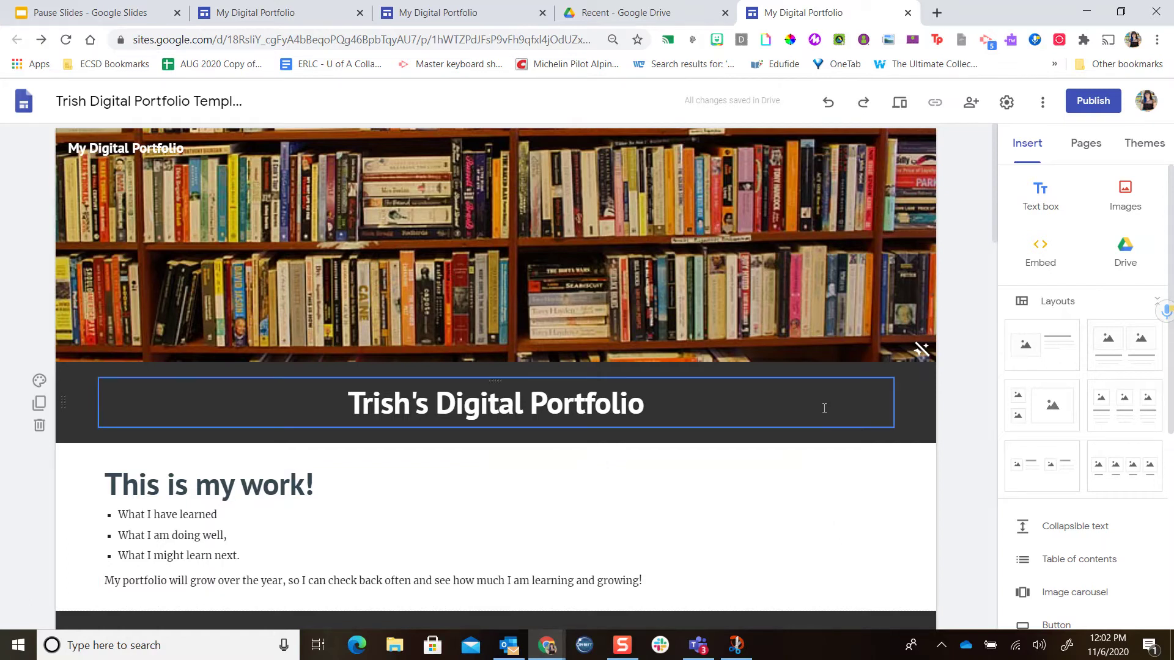
{"action": "scroll", "coordinate": [824, 409], "scroll_direction": "down", "scroll_amount": 1}
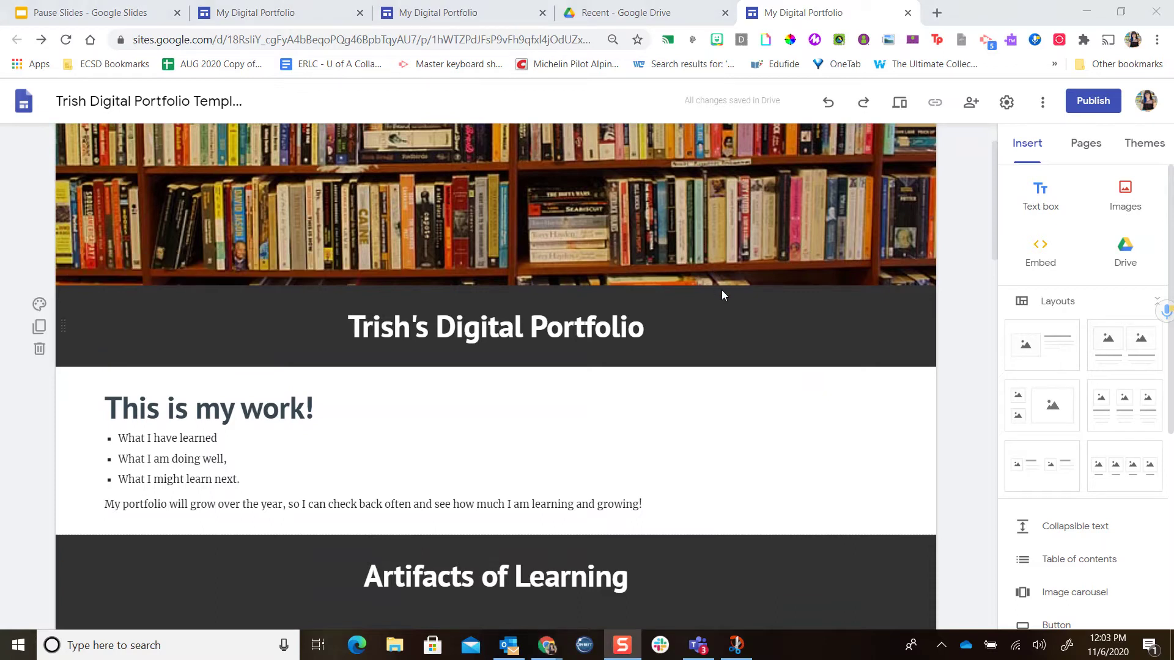
{"action": "scroll", "coordinate": [722, 290], "scroll_direction": "up", "scroll_amount": 1}
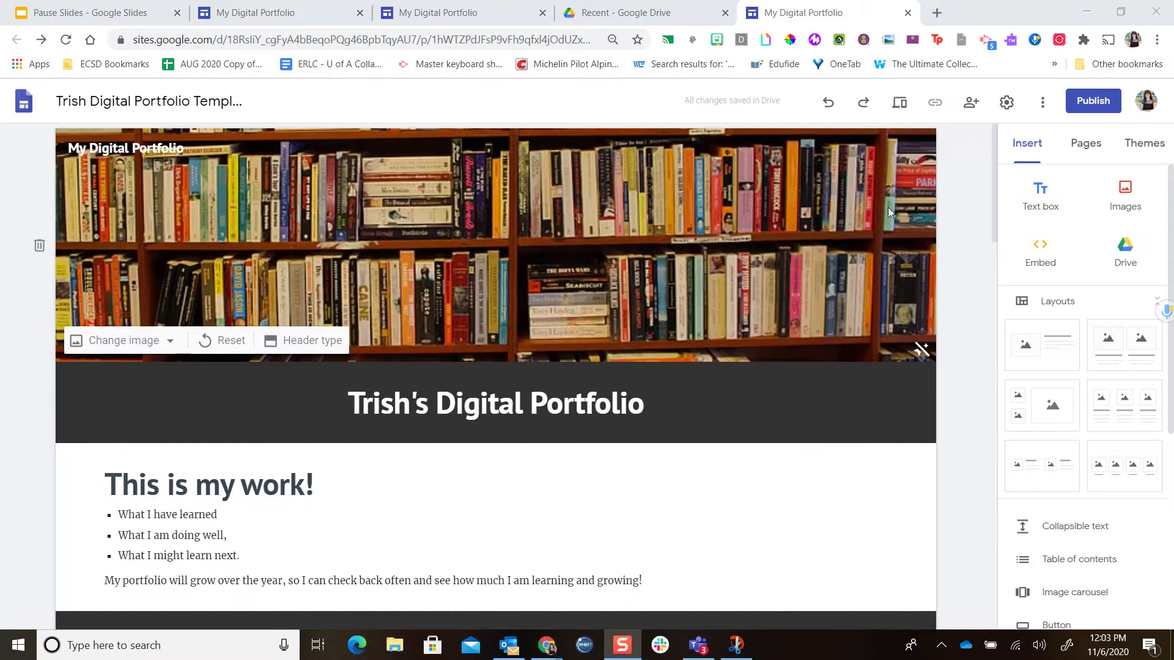
Step: Try the Aristotle, Diplomat, Vision, Level and Impression themes, then apply Simple
{"action": "left_click", "coordinate": [1145, 147]}
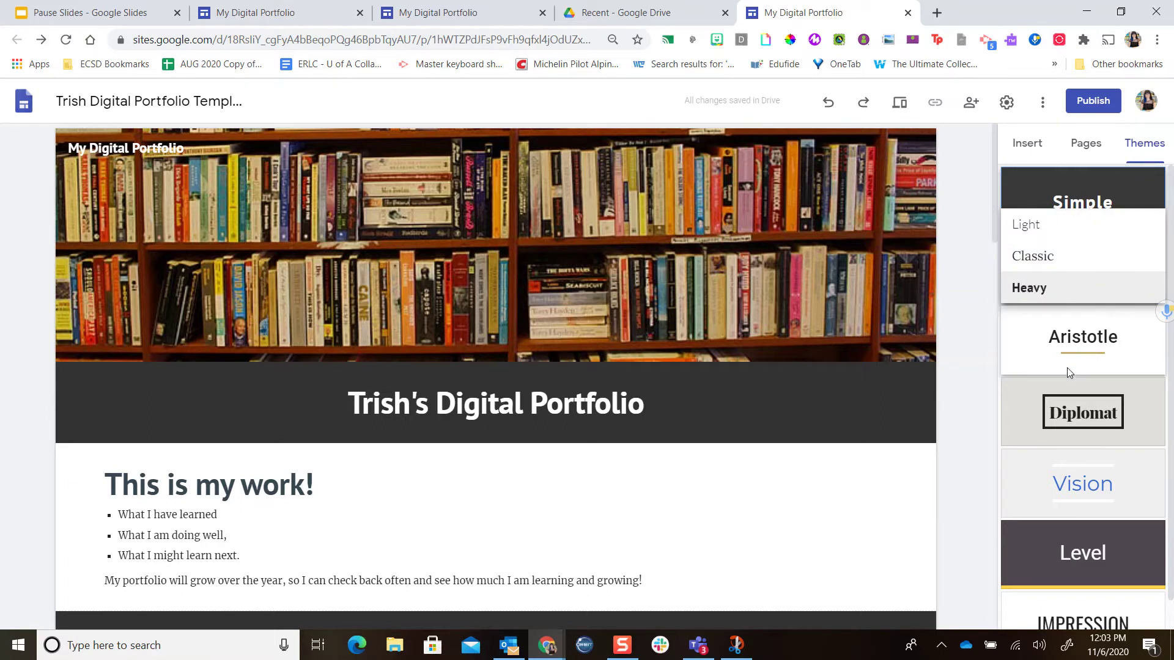
{"action": "left_click", "coordinate": [1050, 348]}
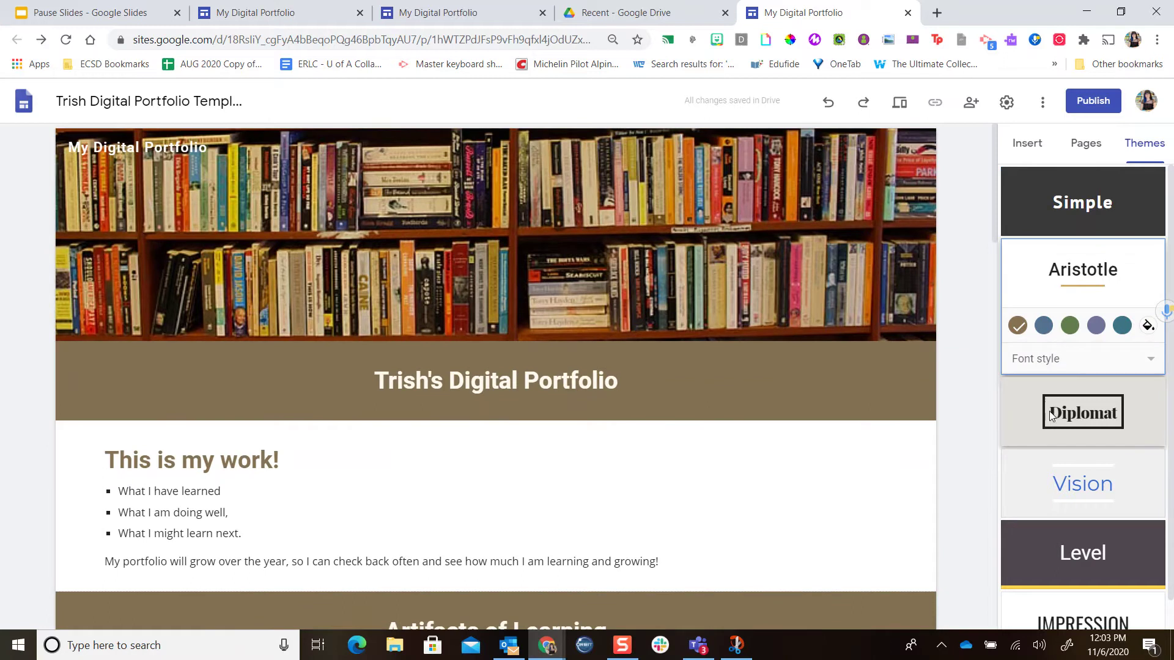
{"action": "left_click", "coordinate": [1053, 411]}
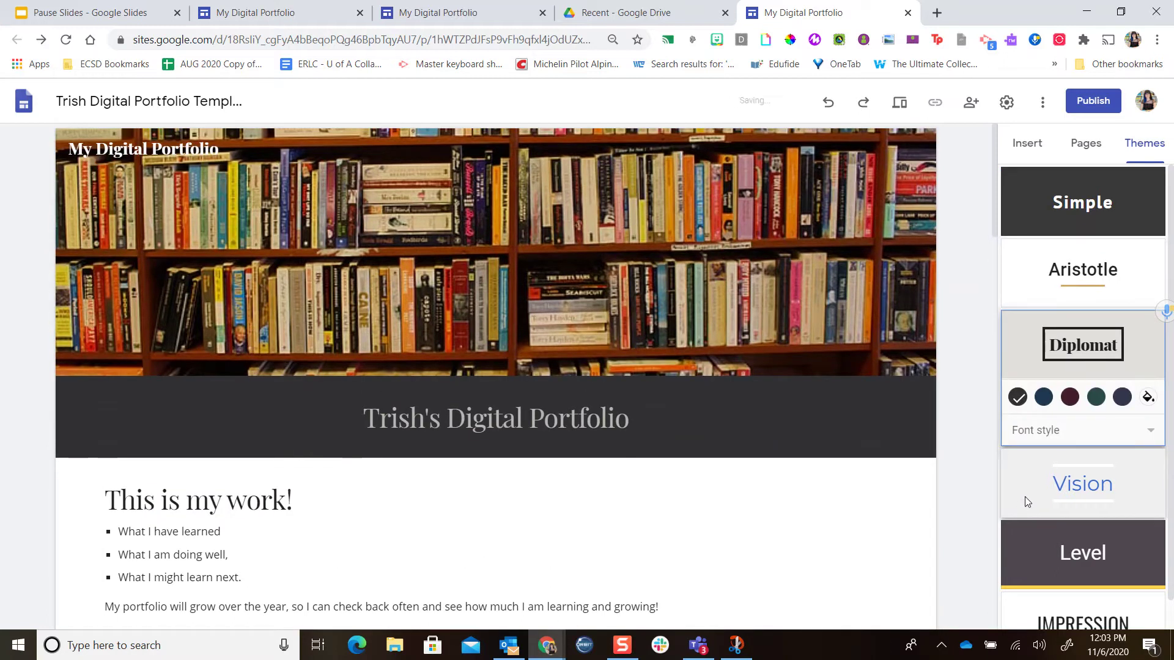
{"action": "left_click", "coordinate": [1025, 497]}
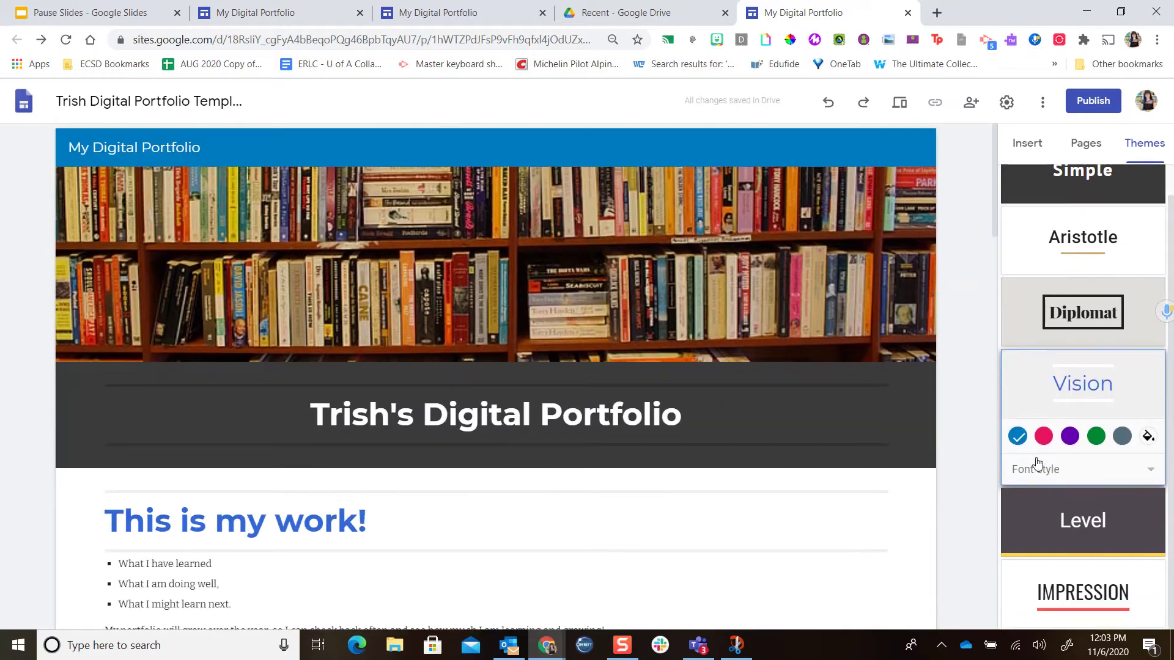
{"action": "left_click", "coordinate": [1028, 542]}
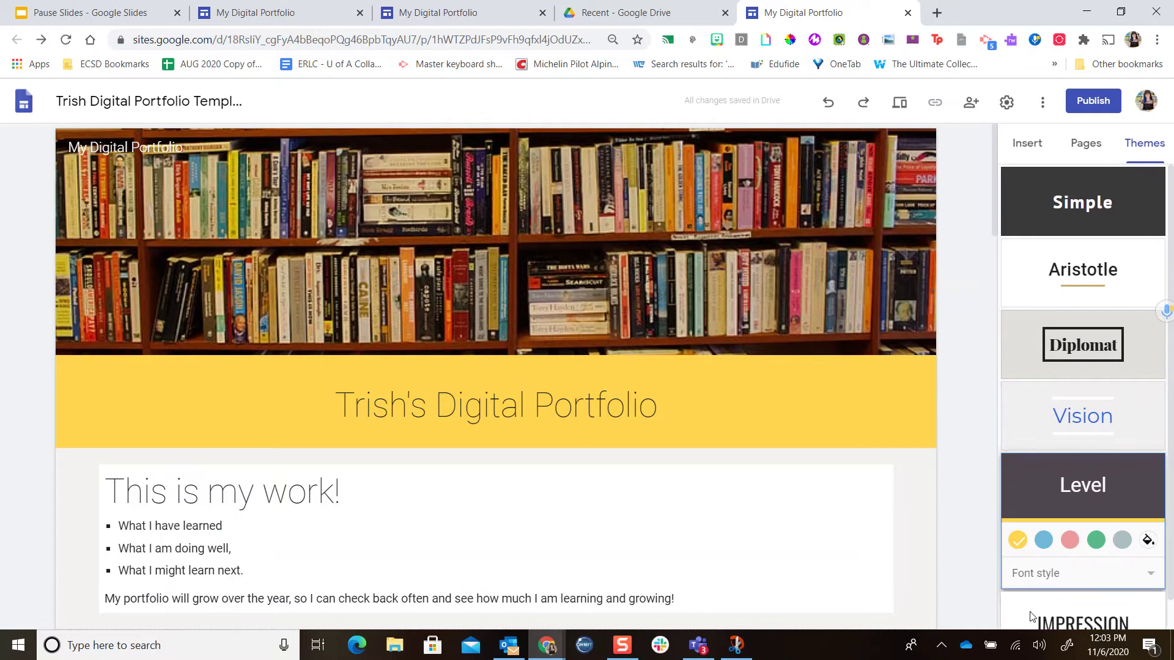
{"action": "left_click", "coordinate": [1032, 616]}
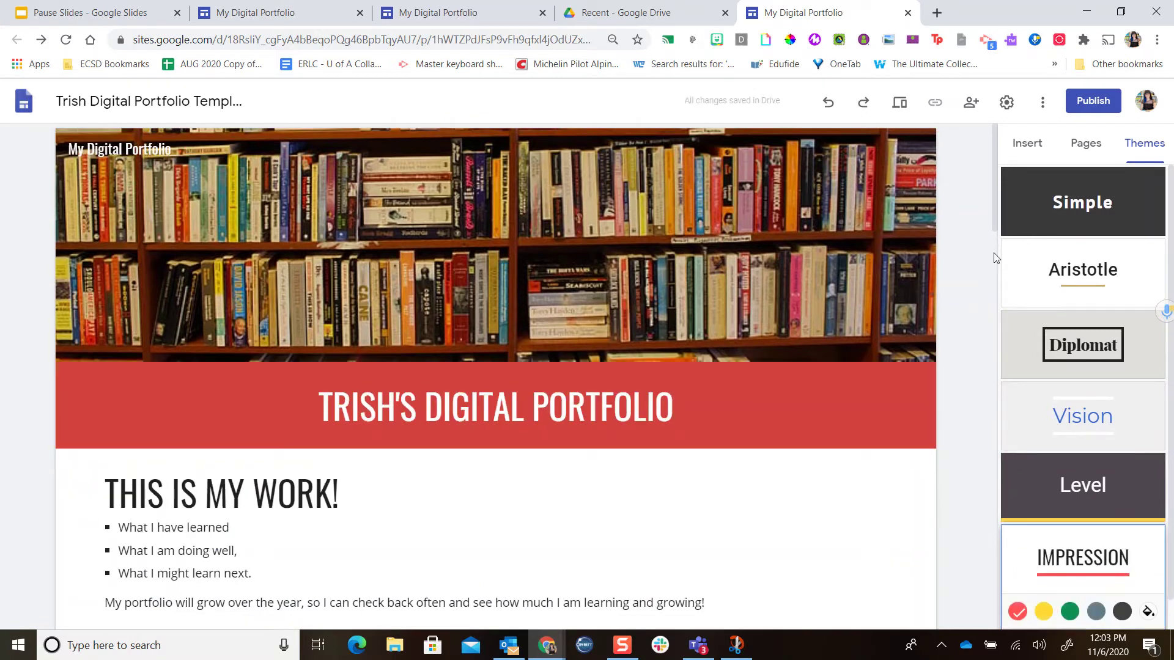
{"action": "left_click", "coordinate": [1033, 194]}
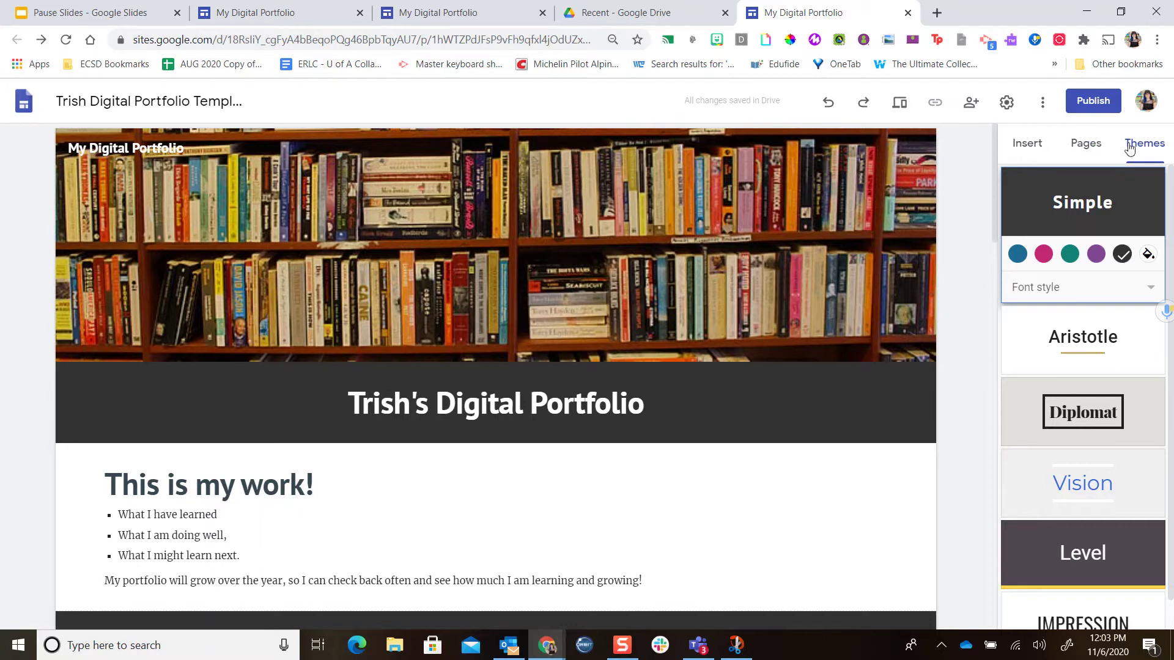
{"action": "left_click", "coordinate": [1023, 149]}
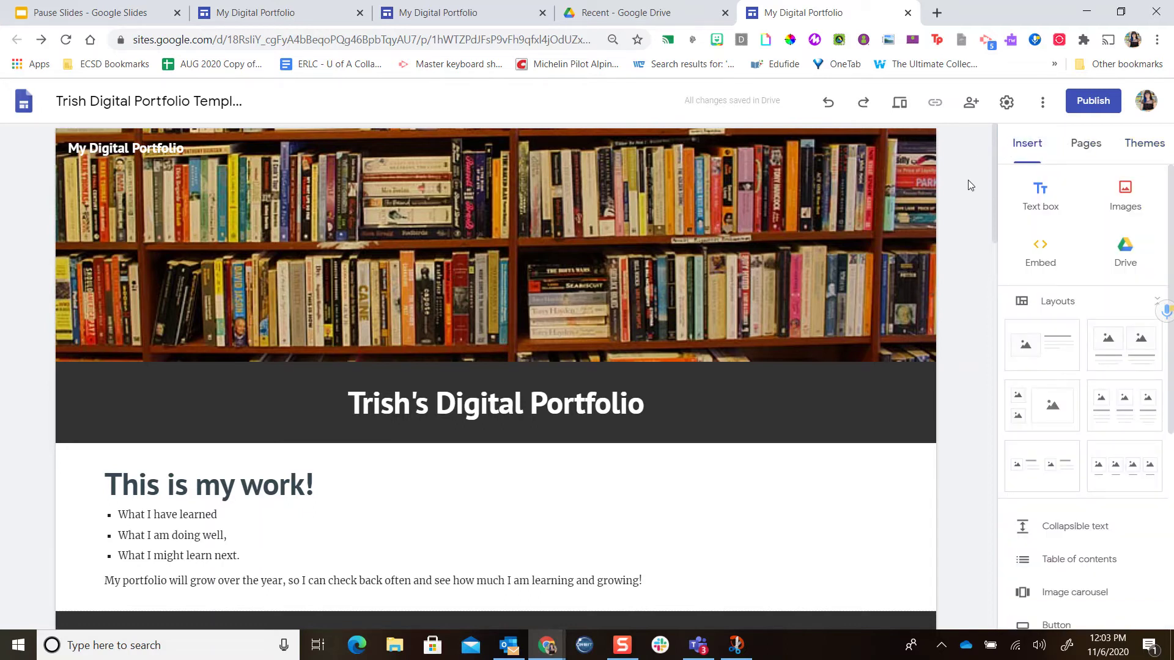
Step: Present the Pause slide listing the banner, theme and name tasks
{"action": "left_click", "coordinate": [86, 12]}
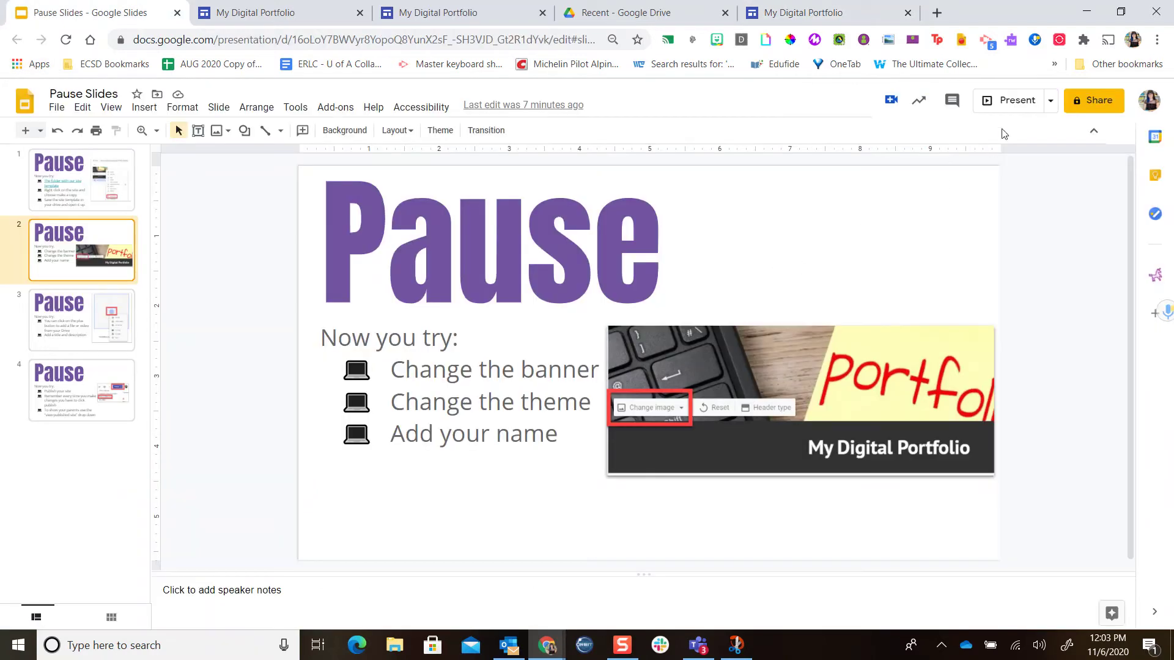
{"action": "left_click", "coordinate": [1018, 101]}
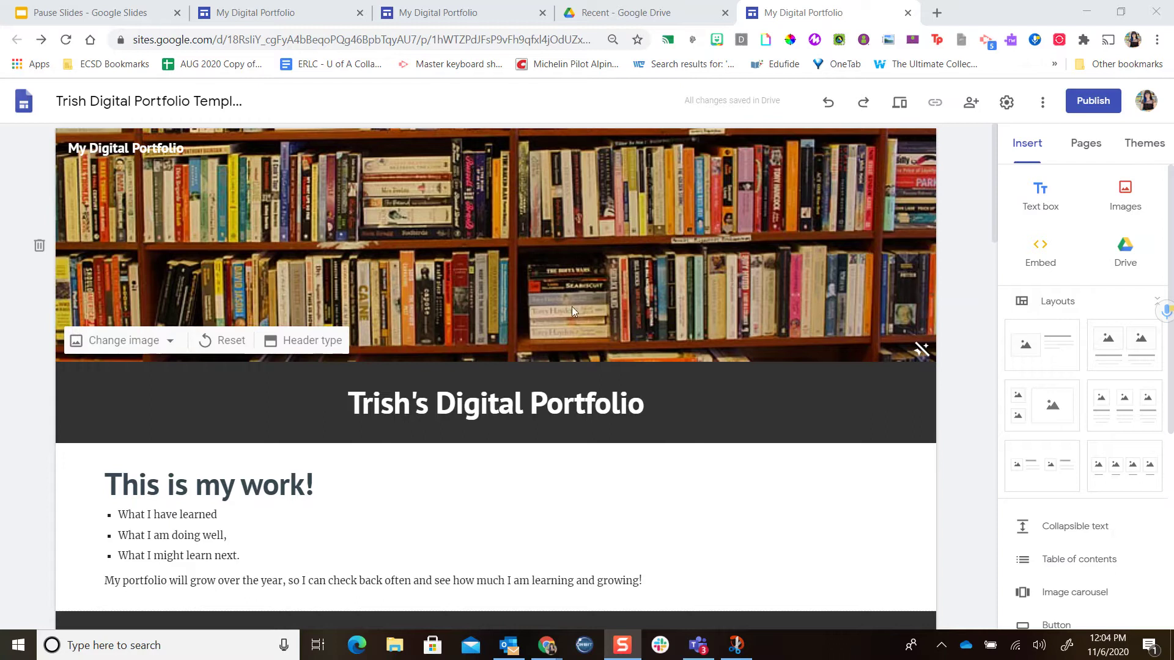
{"action": "scroll", "coordinate": [559, 312], "scroll_direction": "down", "scroll_amount": 10}
{"action": "scroll", "coordinate": [742, 338], "scroll_direction": "down", "scroll_amount": 1}
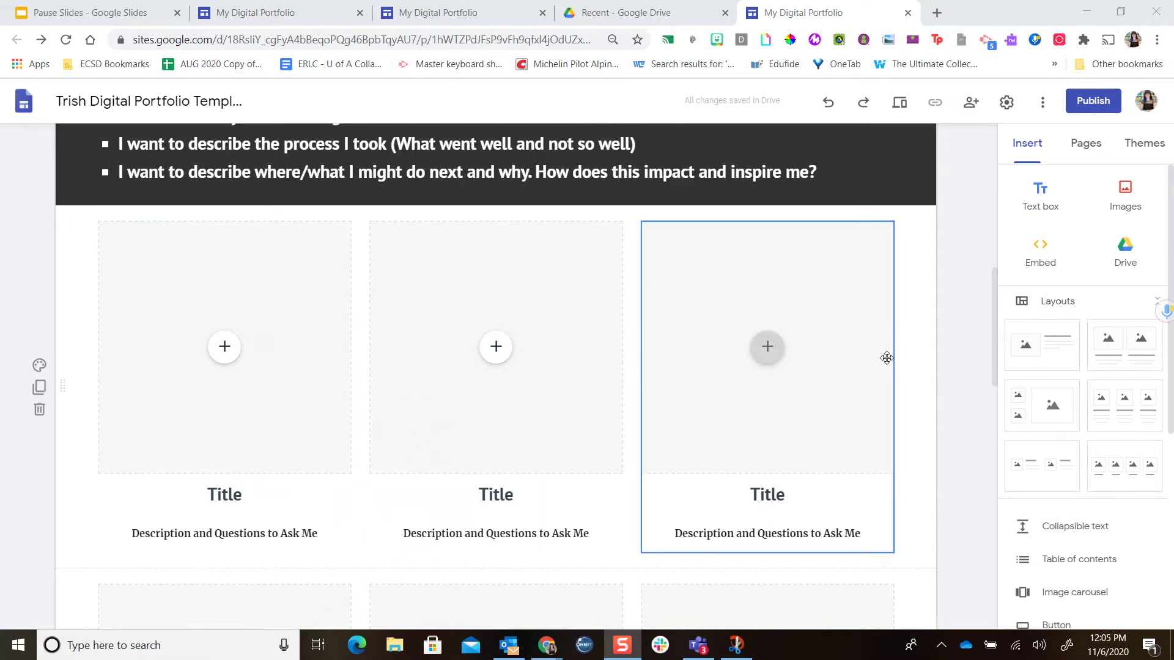
Step: Insert a two-image-card layout section and drag it above Self Reflection
{"action": "scroll", "coordinate": [878, 359], "scroll_direction": "down", "scroll_amount": 3}
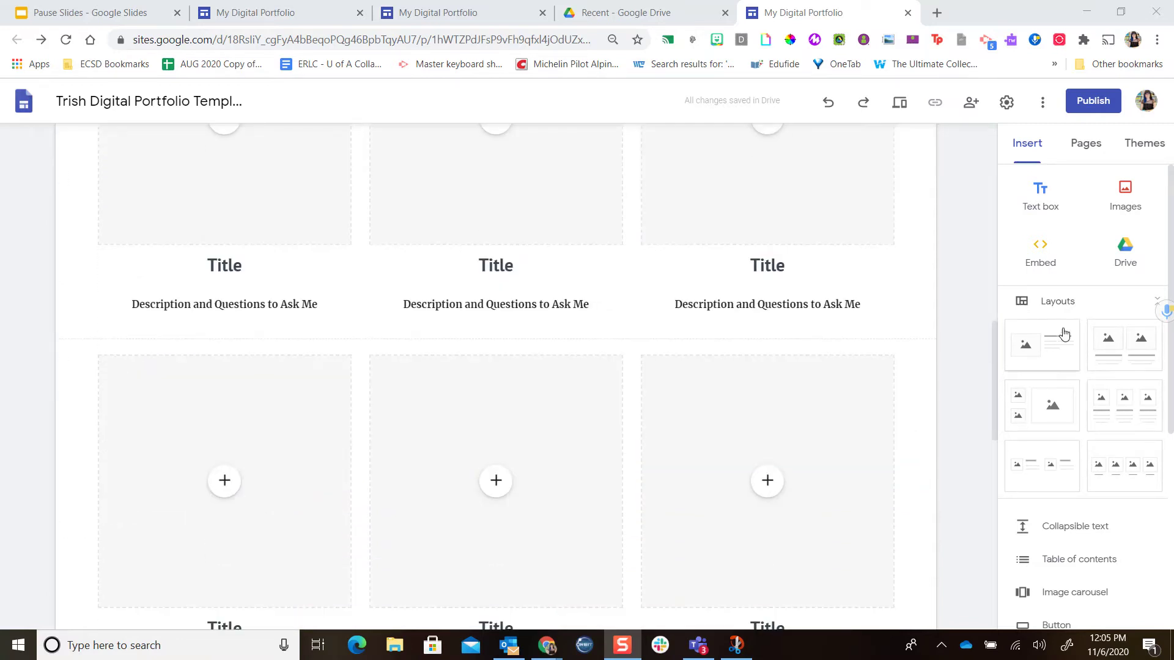
{"action": "left_click", "coordinate": [1113, 348]}
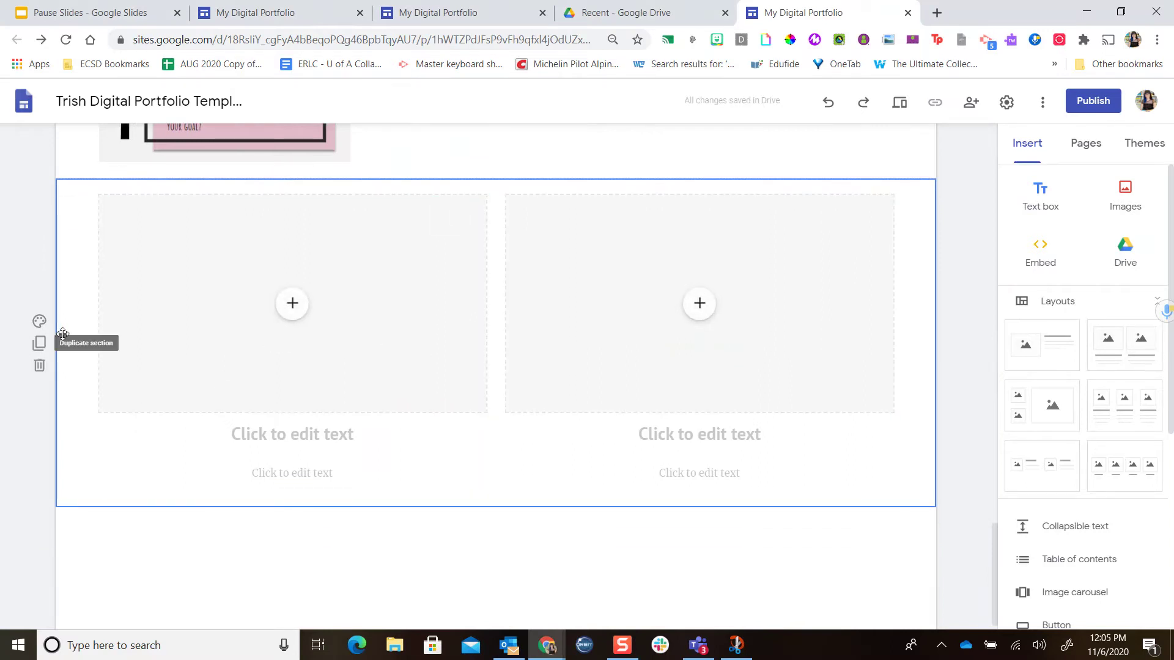
{"action": "left_click_drag", "start_coordinate": [66, 340], "coordinate": [153, 361]}
{"action": "scroll", "coordinate": [662, 329], "scroll_direction": "down", "scroll_amount": 5}
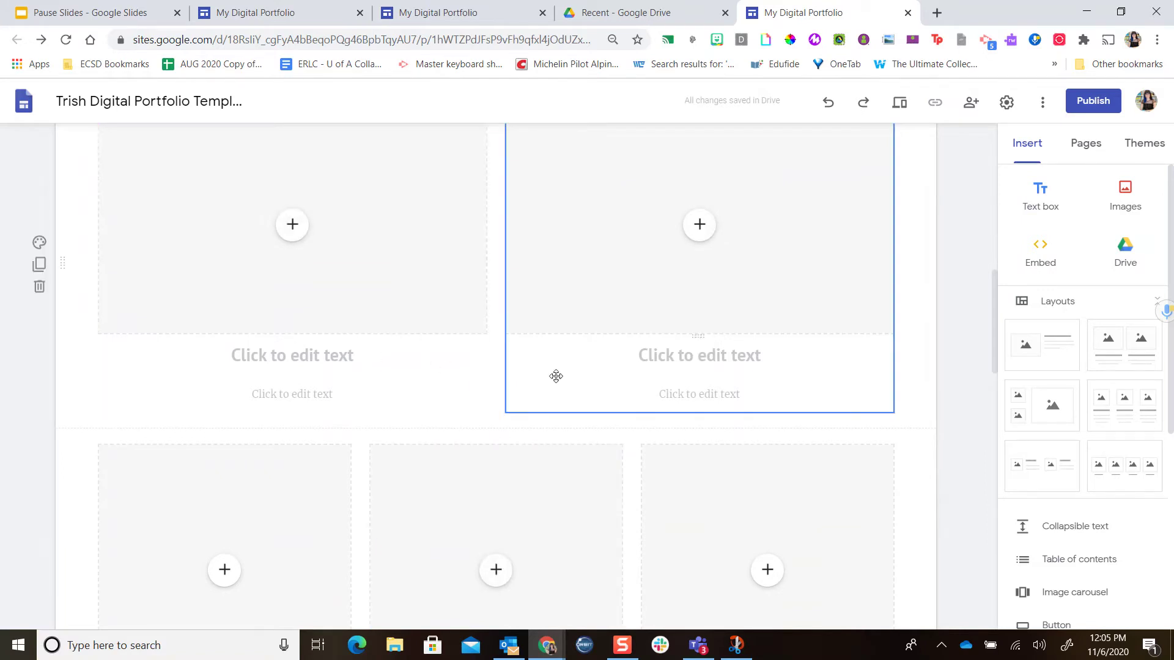
{"action": "scroll", "coordinate": [461, 333], "scroll_direction": "down", "scroll_amount": 2}
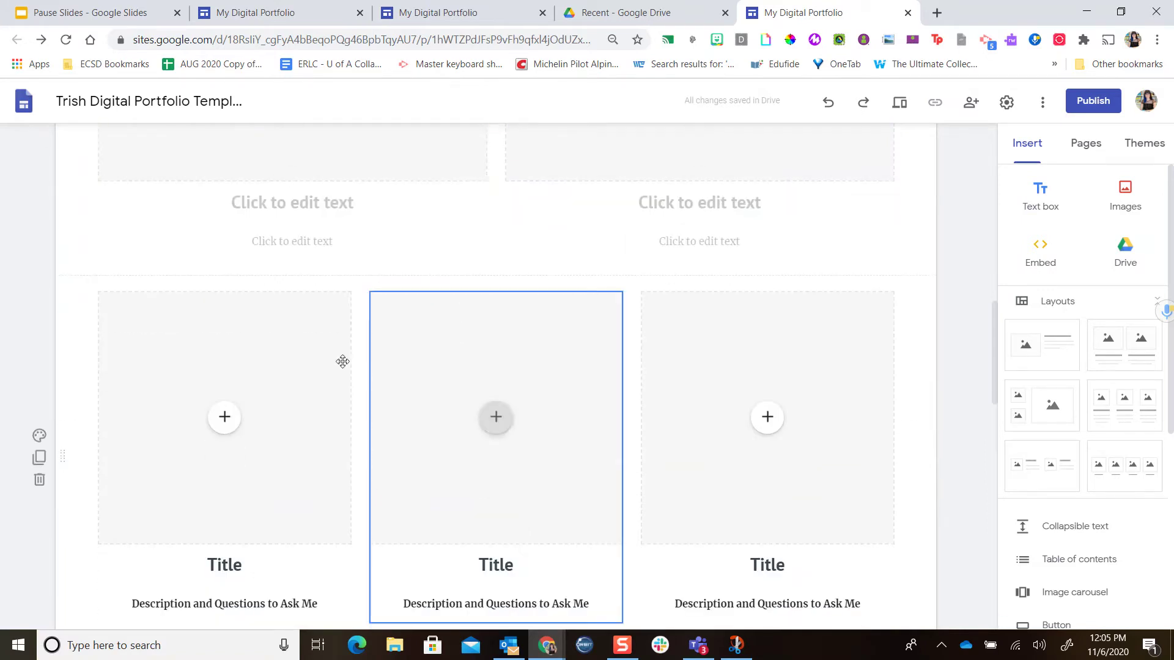
{"action": "scroll", "coordinate": [513, 436], "scroll_direction": "down", "scroll_amount": 2}
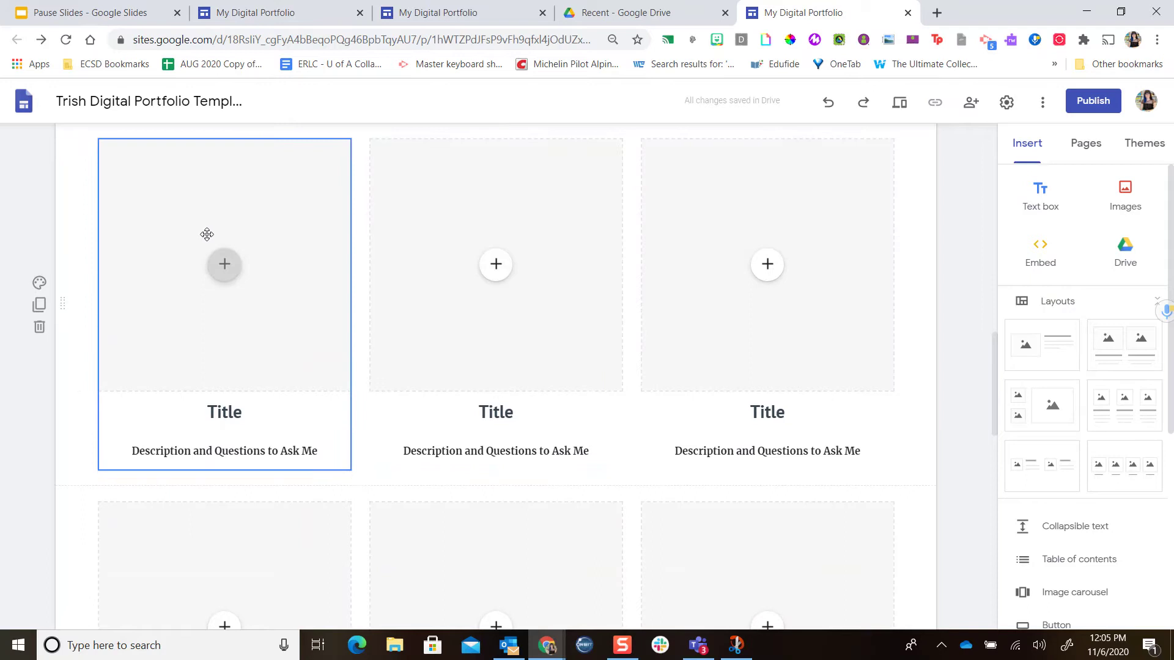
Step: Insert the Conquest and Consequence poster from recent Drive files into the first card
{"action": "left_click", "coordinate": [225, 266]}
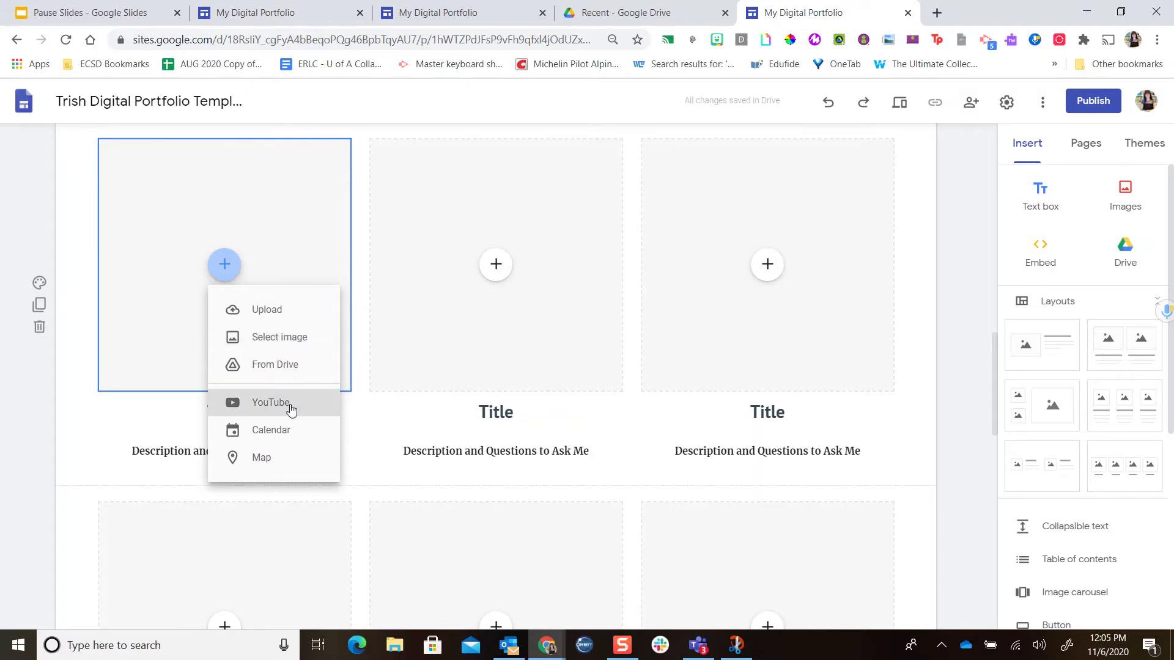
{"action": "left_click", "coordinate": [301, 371]}
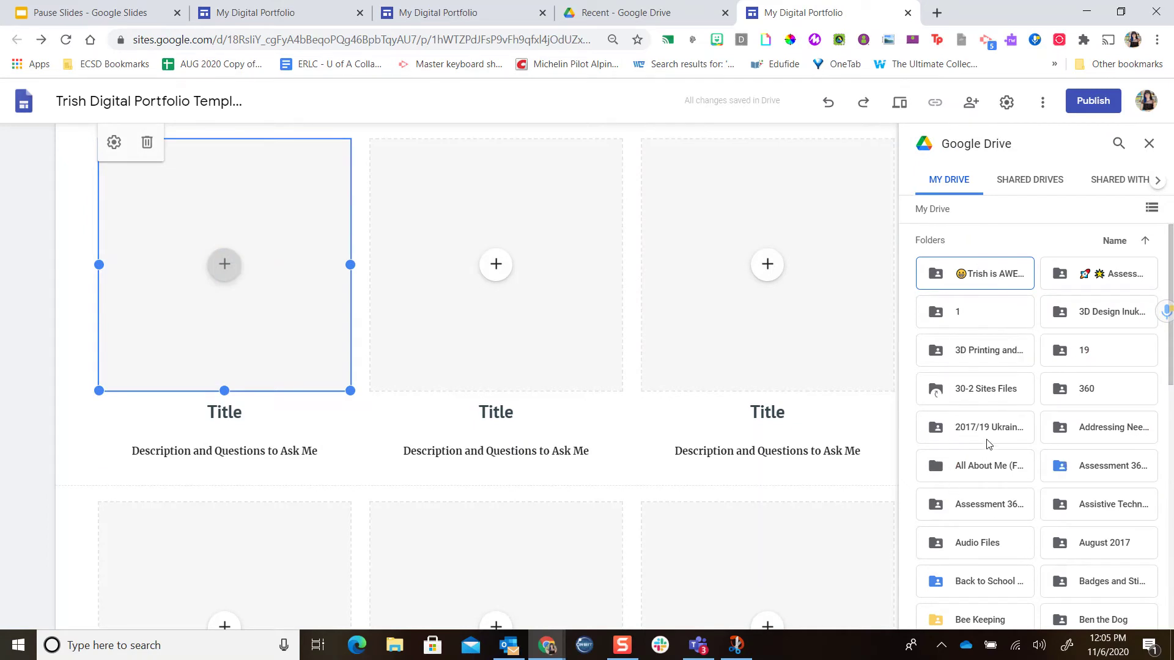
{"action": "left_click", "coordinate": [1157, 182]}
{"action": "left_click", "coordinate": [1040, 181]}
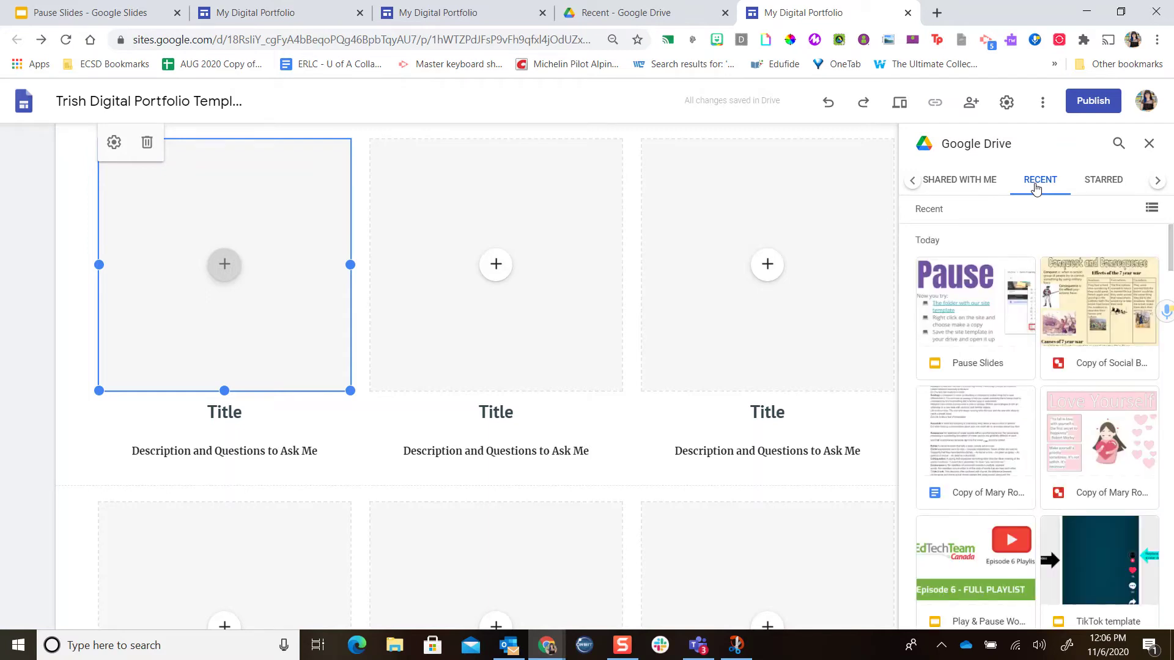
{"action": "left_click", "coordinate": [1117, 147]}
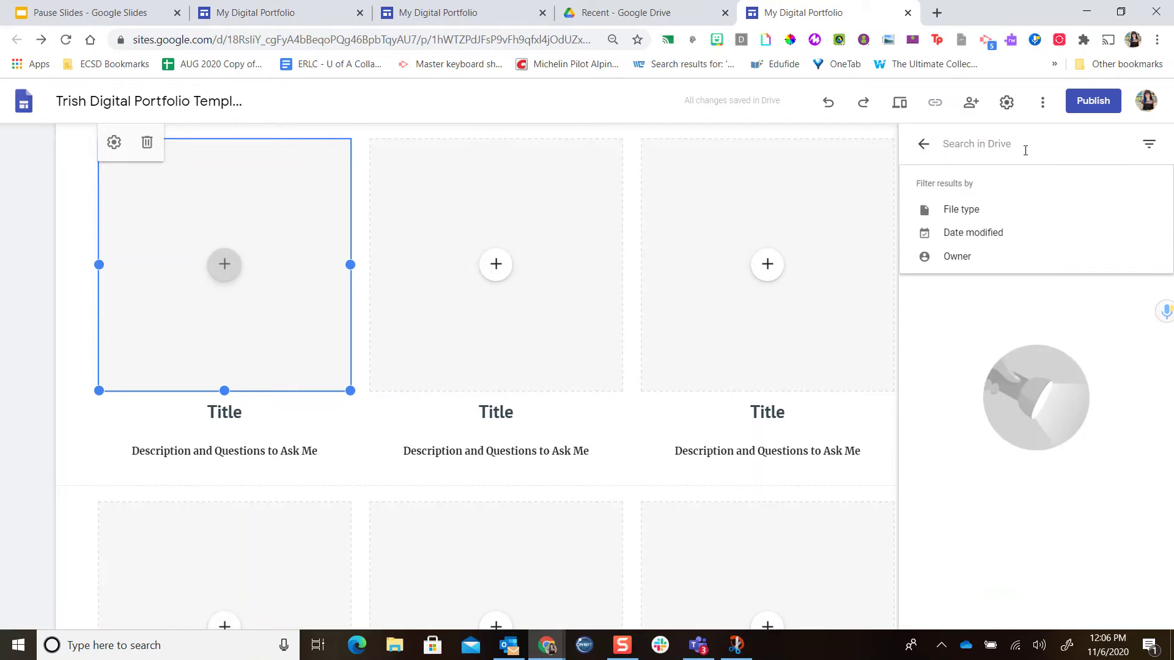
{"action": "left_click", "coordinate": [922, 146]}
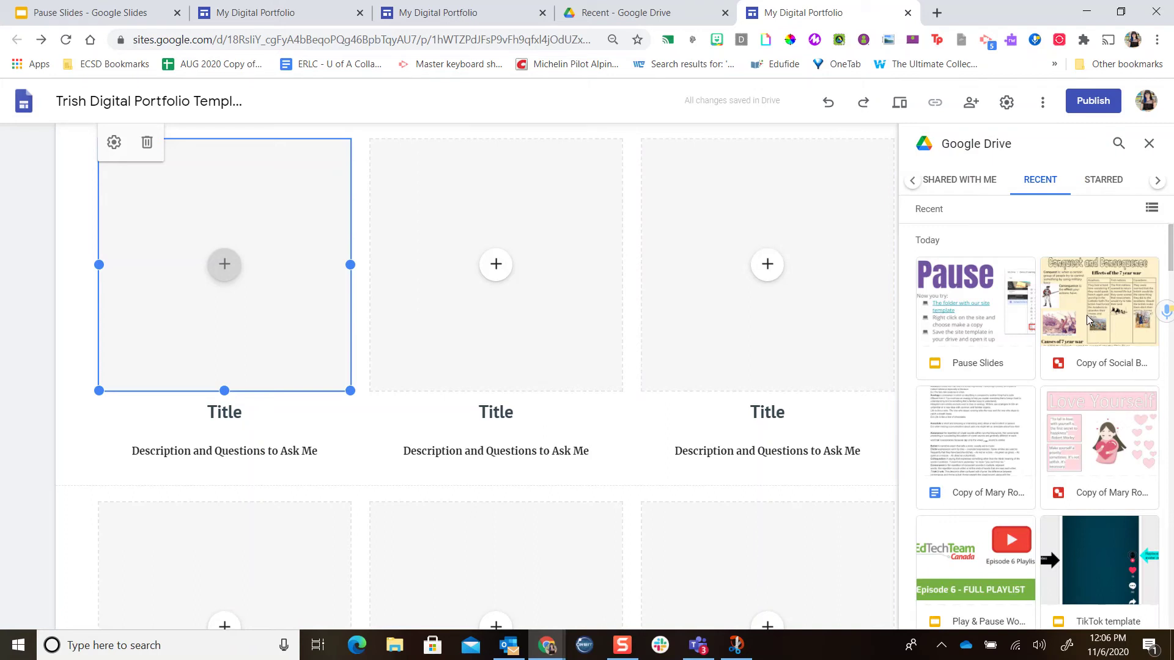
{"action": "left_click", "coordinate": [1094, 319]}
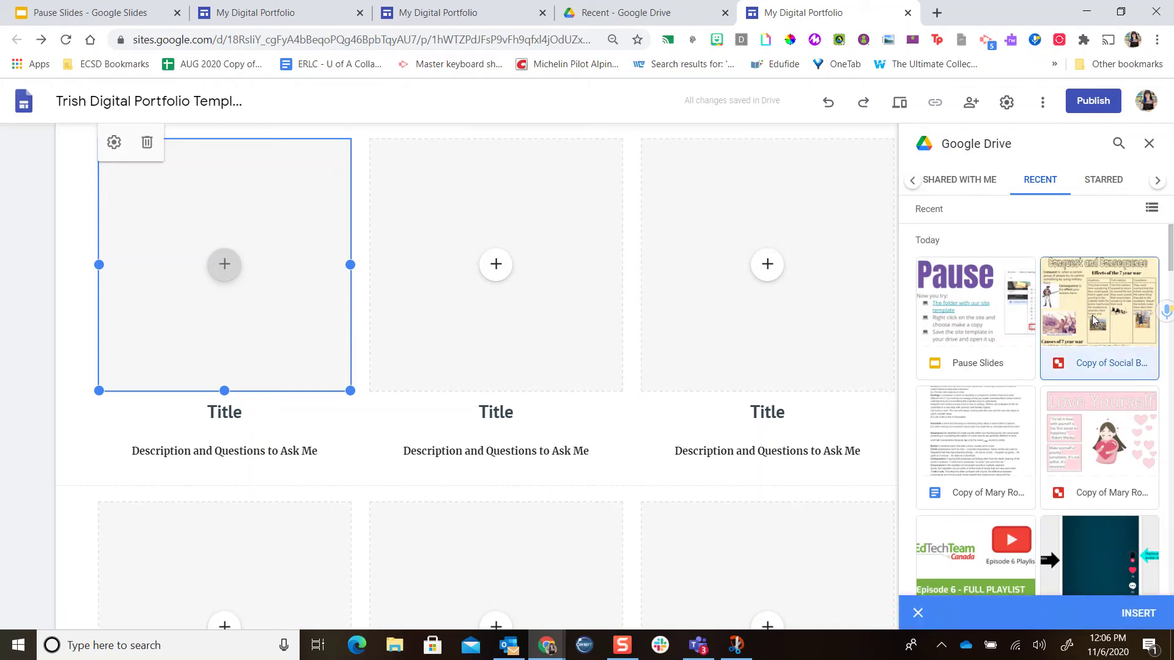
{"action": "left_click", "coordinate": [1138, 614]}
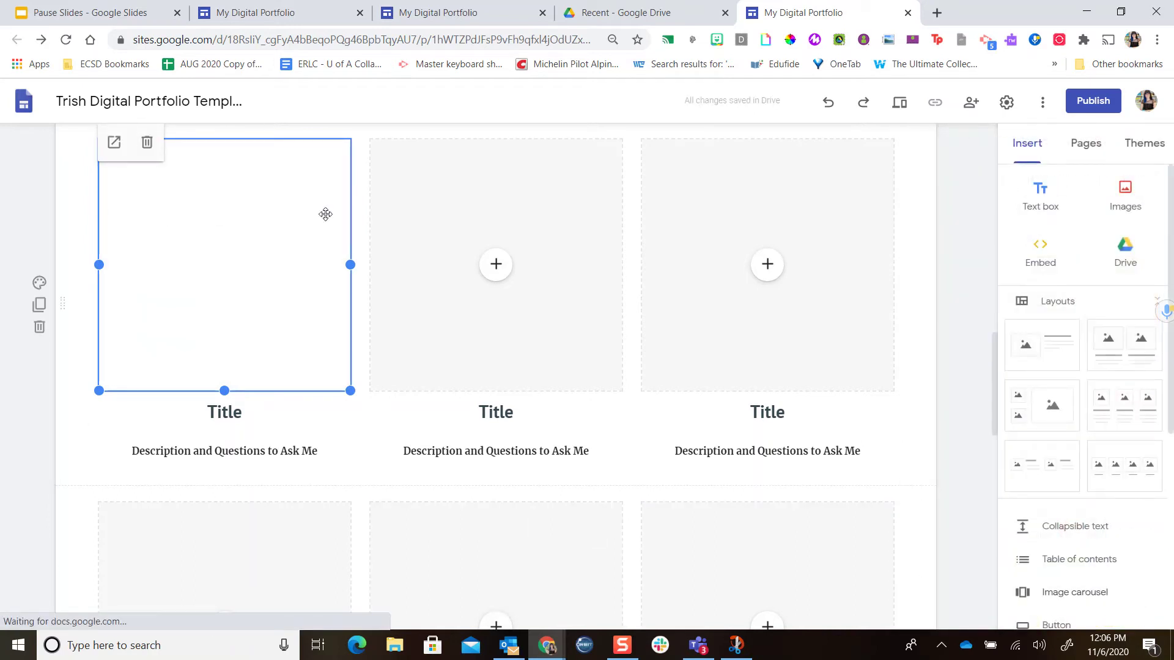
{"action": "left_click", "coordinate": [238, 416]}
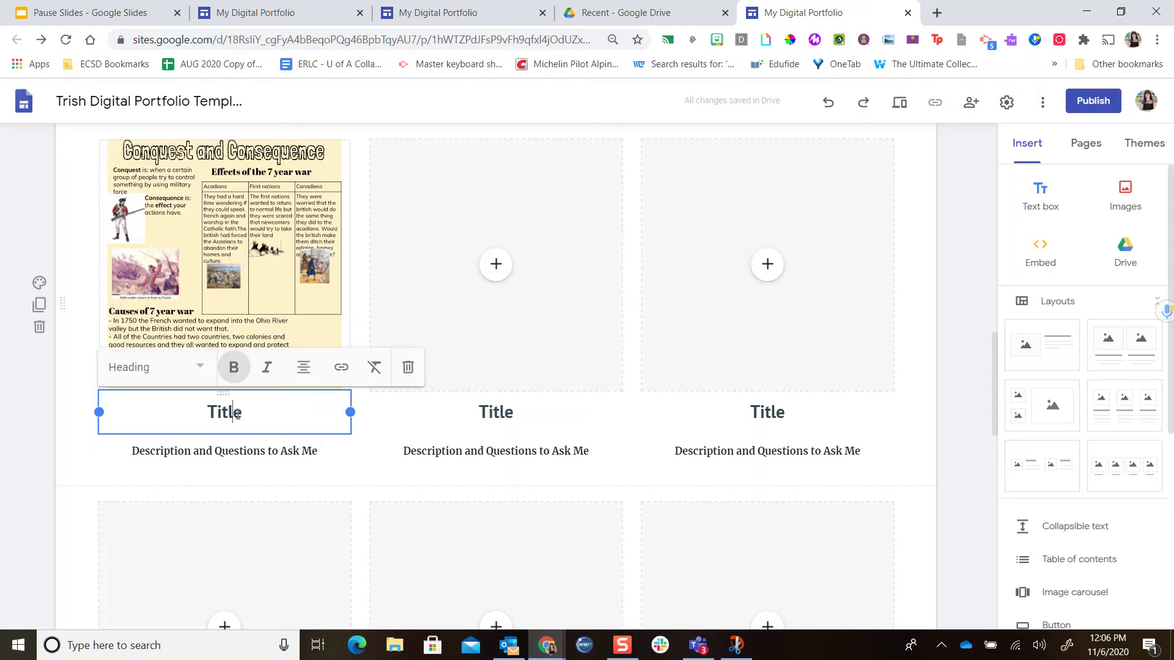
Step: Fill the middle card with the Language Arts 9 Figurative Language Terminology doc from Drive
{"action": "left_click", "coordinate": [243, 450]}
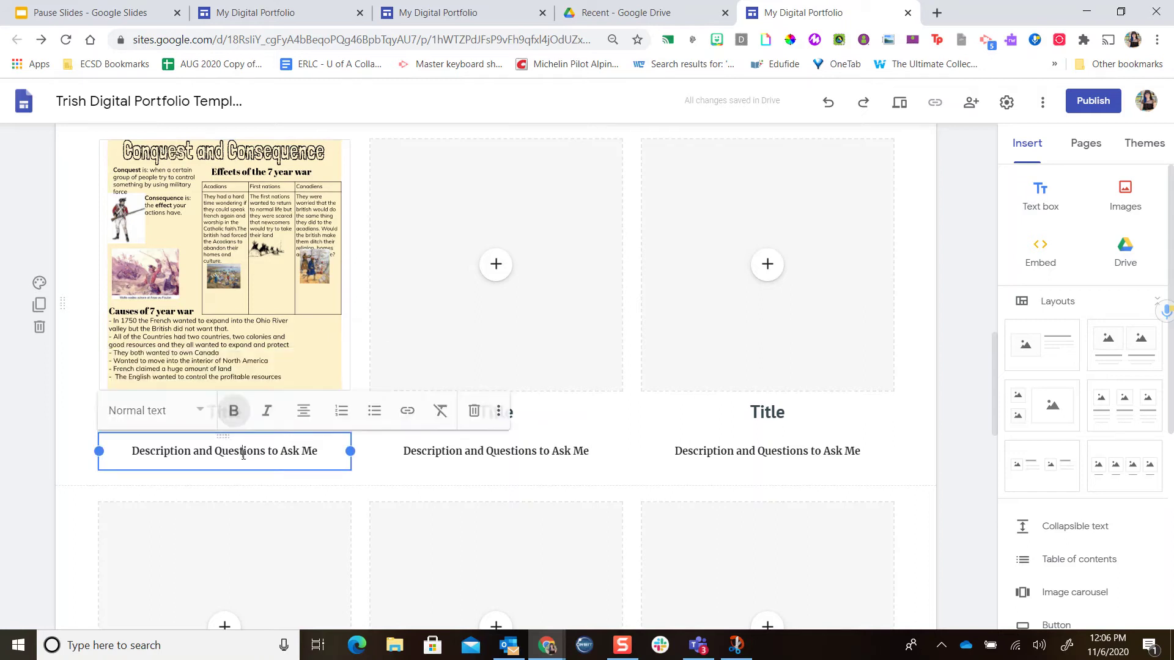
{"action": "left_click", "coordinate": [496, 265]}
{"action": "left_click", "coordinate": [596, 377]}
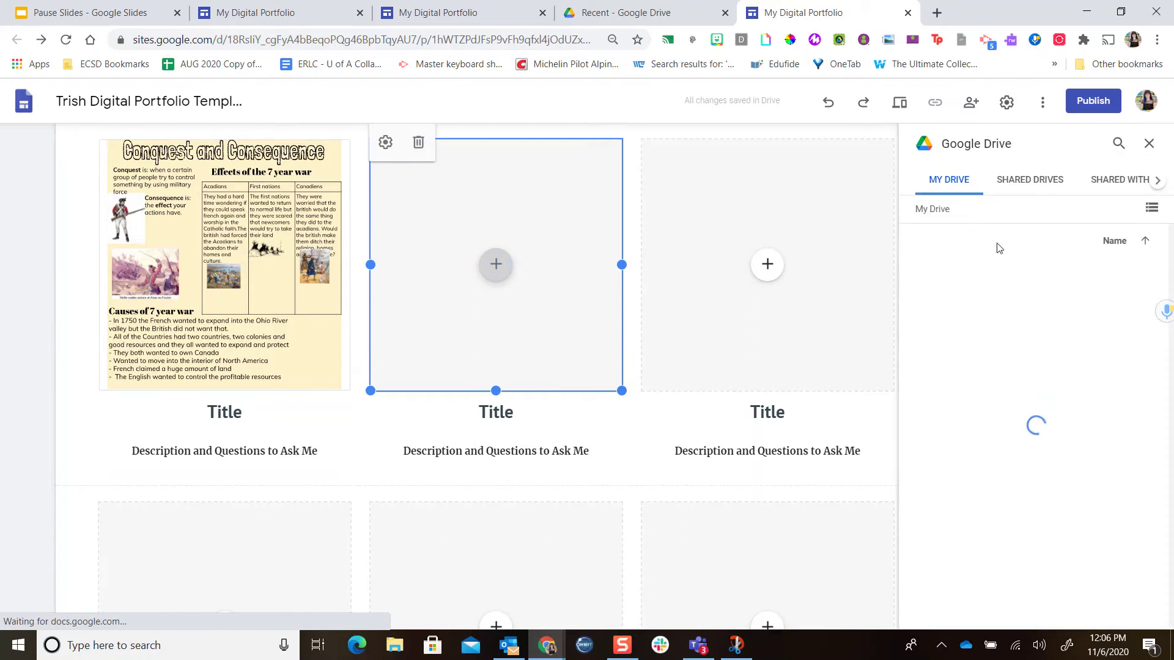
{"action": "left_click", "coordinate": [1158, 181]}
{"action": "left_click", "coordinate": [1158, 181]}
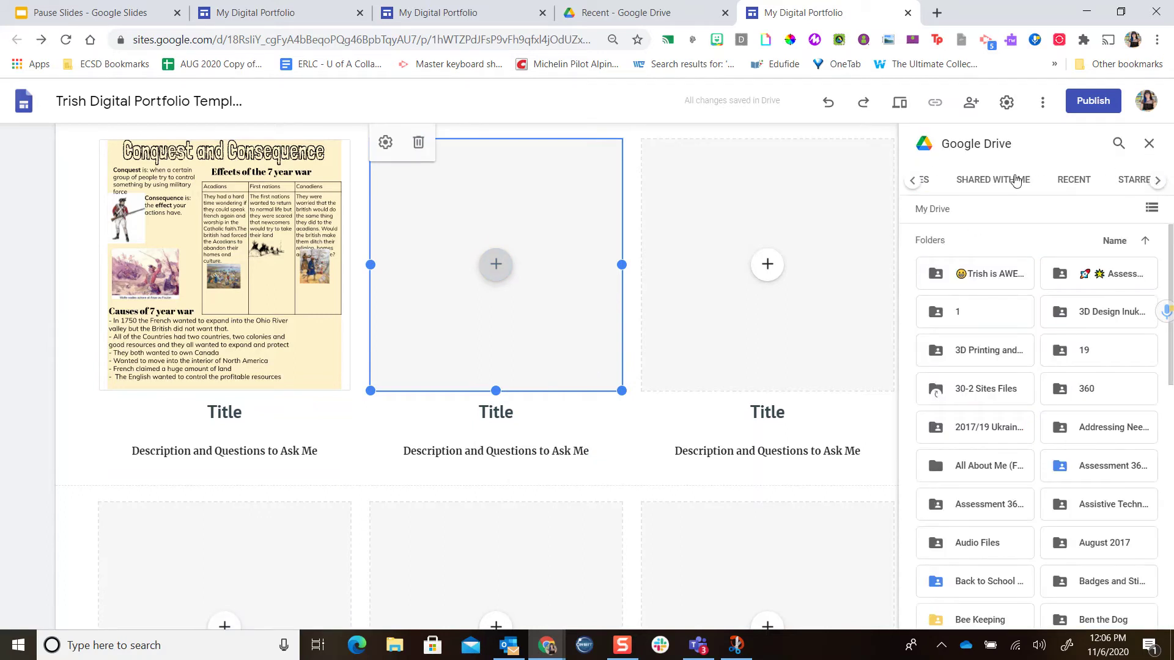
{"action": "left_click", "coordinate": [1053, 179]}
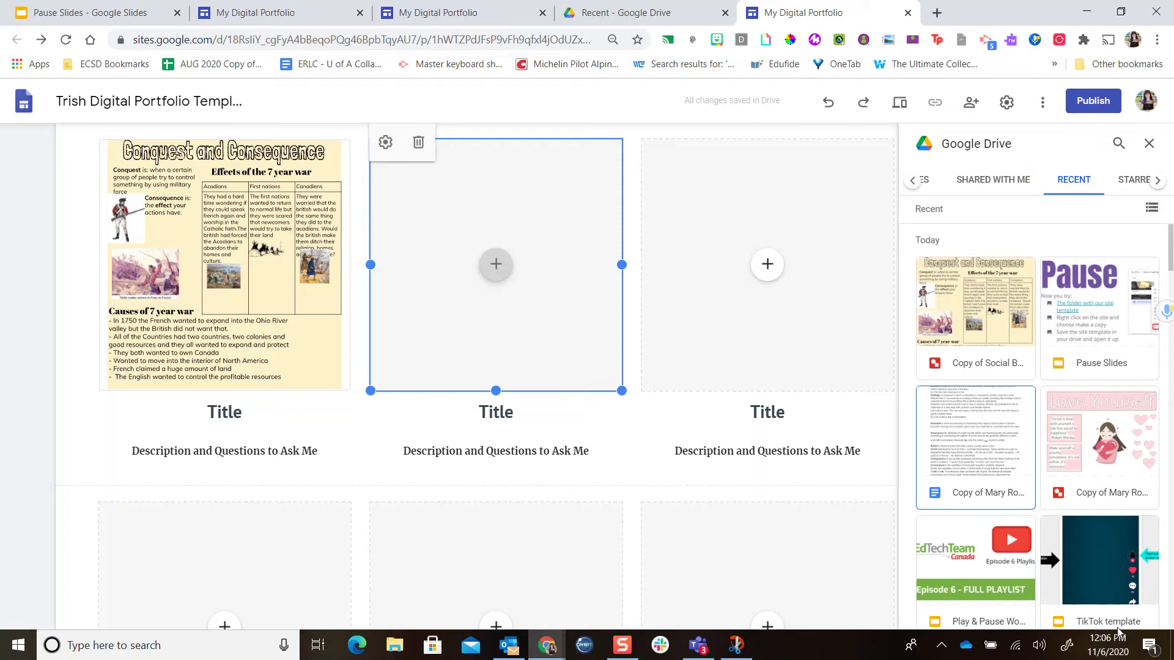
{"action": "left_click", "coordinate": [1017, 484]}
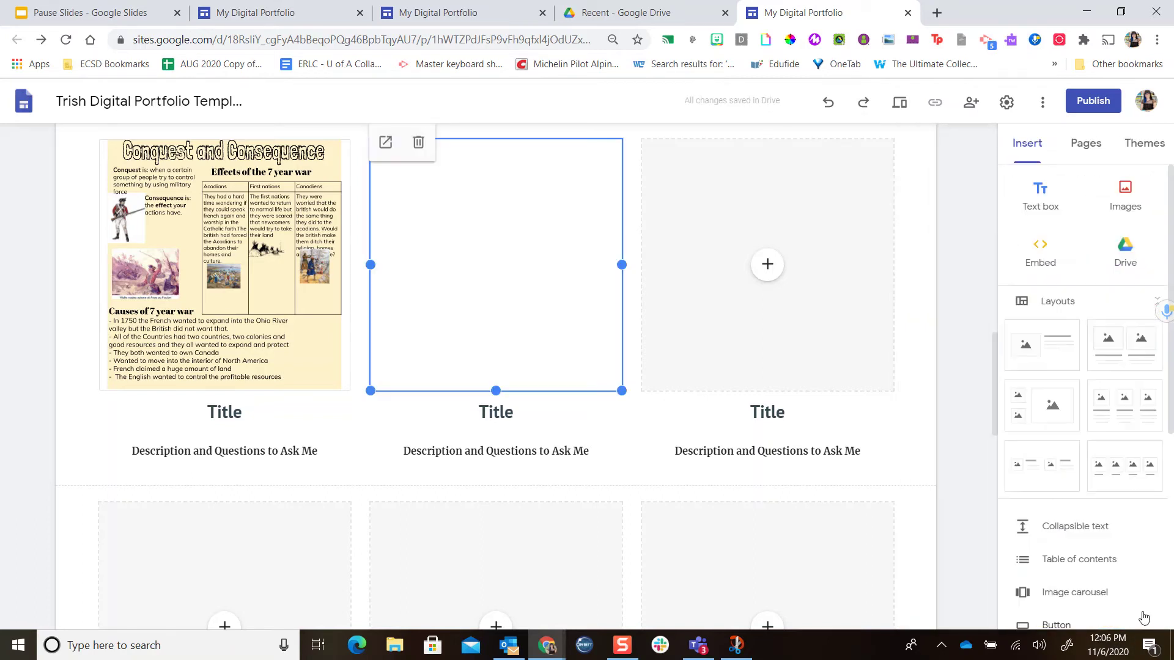
{"action": "left_click", "coordinate": [768, 263]}
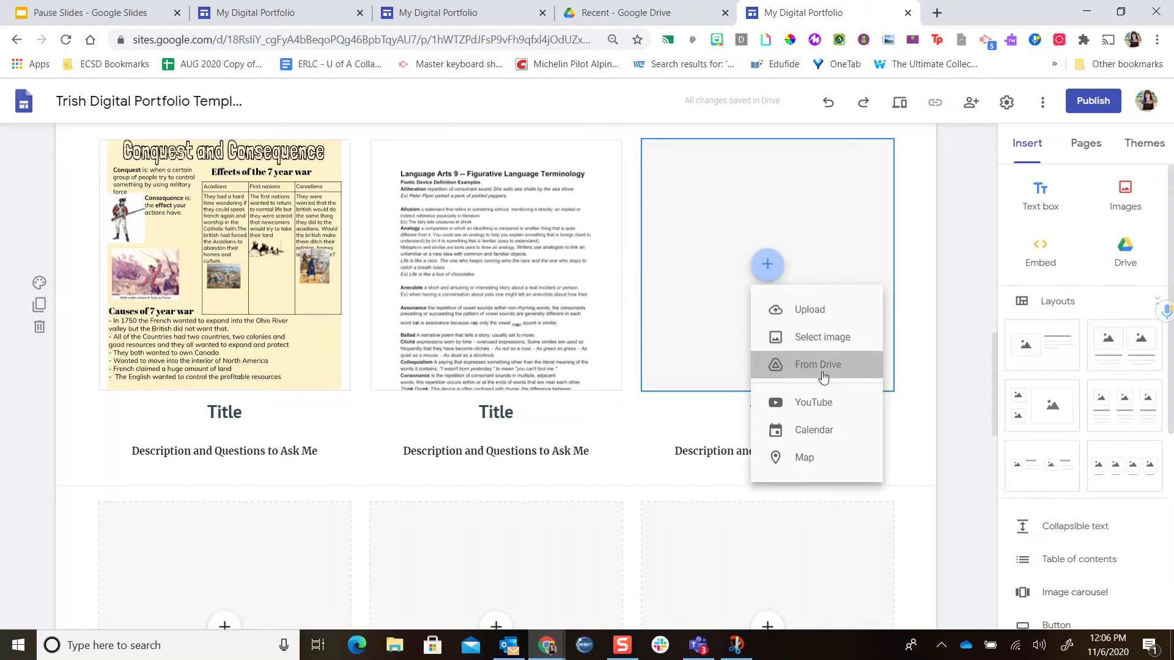
Step: Insert the TikTok affirmation video from recent Drive files into the third card
{"action": "left_click", "coordinate": [823, 367]}
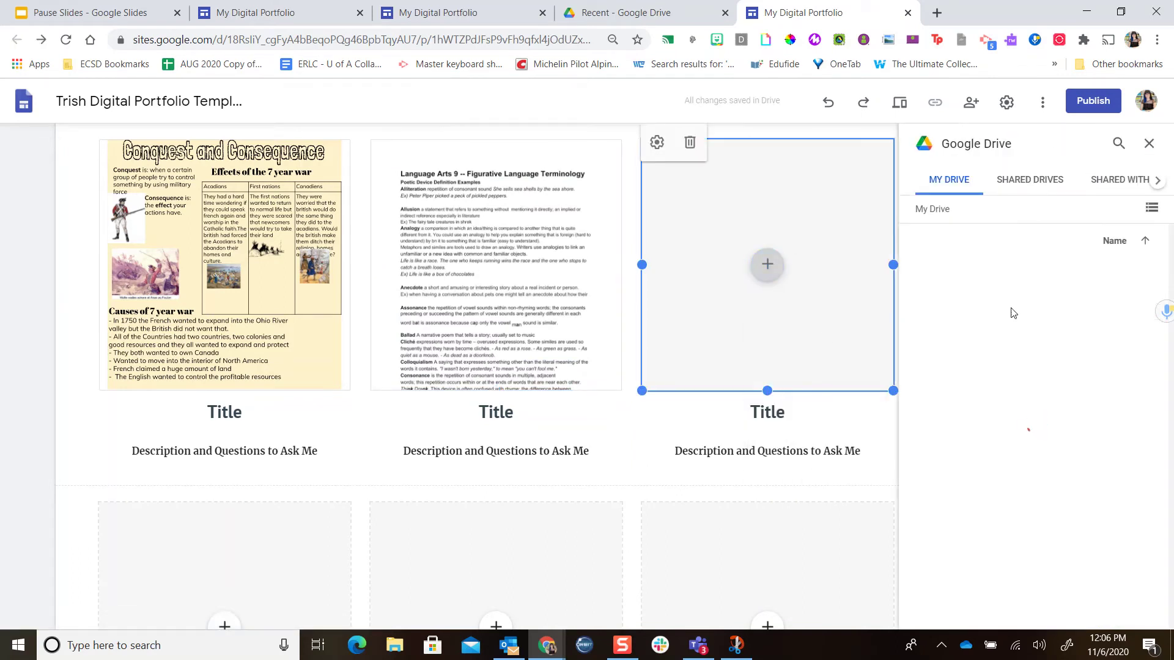
{"action": "left_click", "coordinate": [1160, 182]}
{"action": "left_click", "coordinate": [1067, 181]}
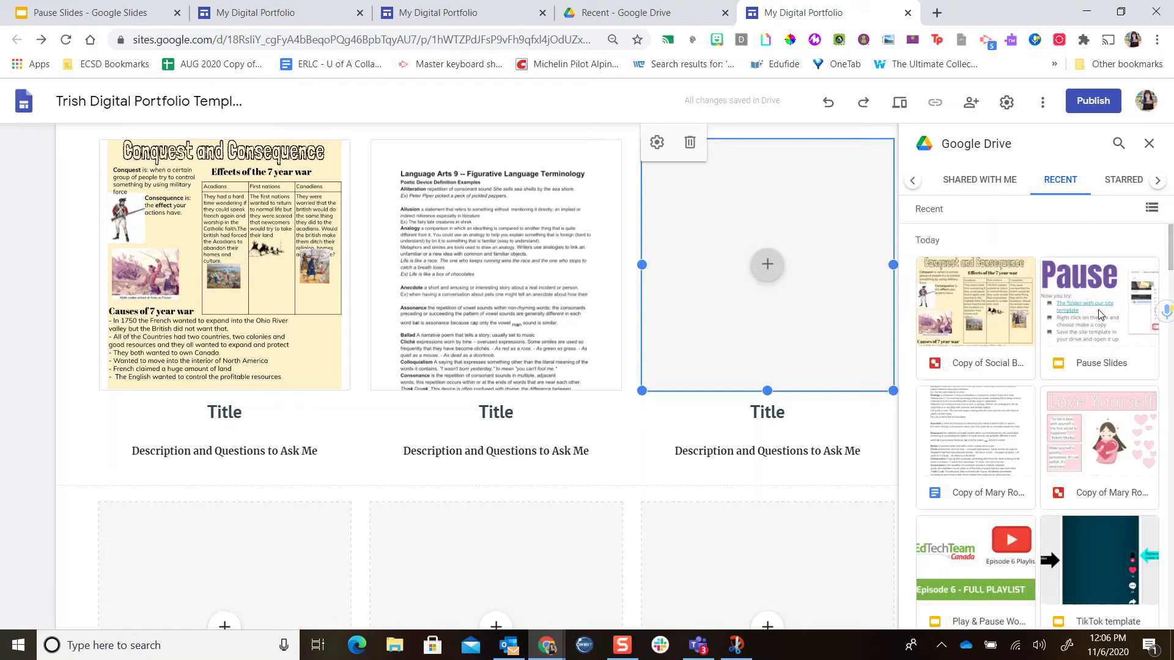
{"action": "scroll", "coordinate": [1099, 314], "scroll_direction": "down", "scroll_amount": 5}
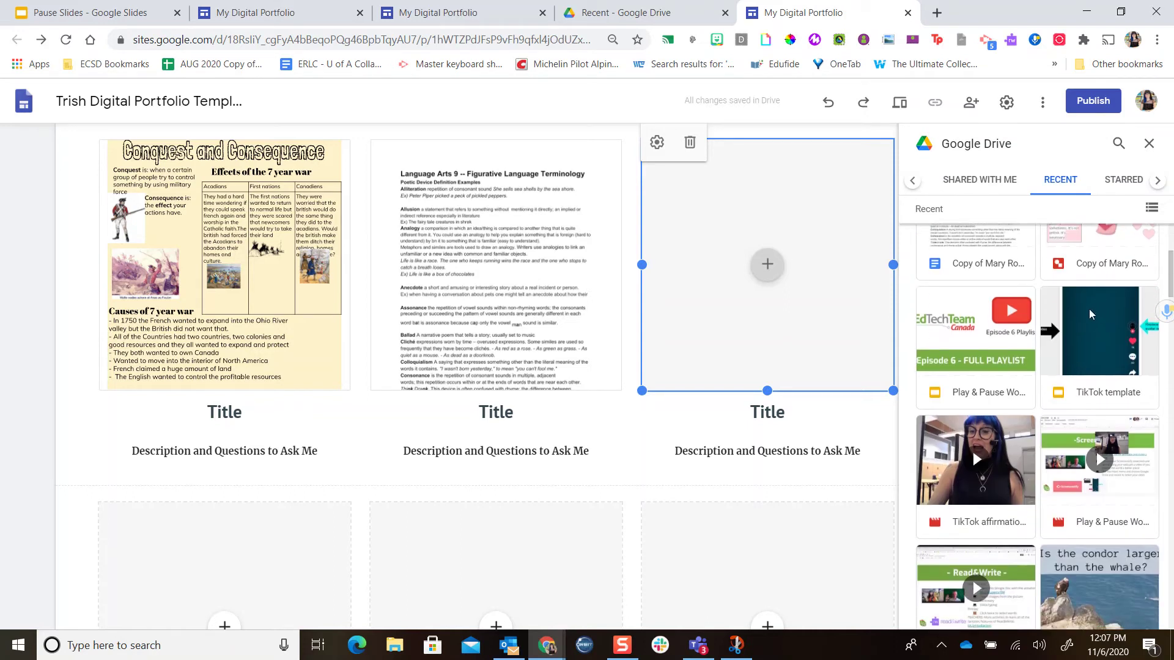
{"action": "left_click", "coordinate": [1004, 431]}
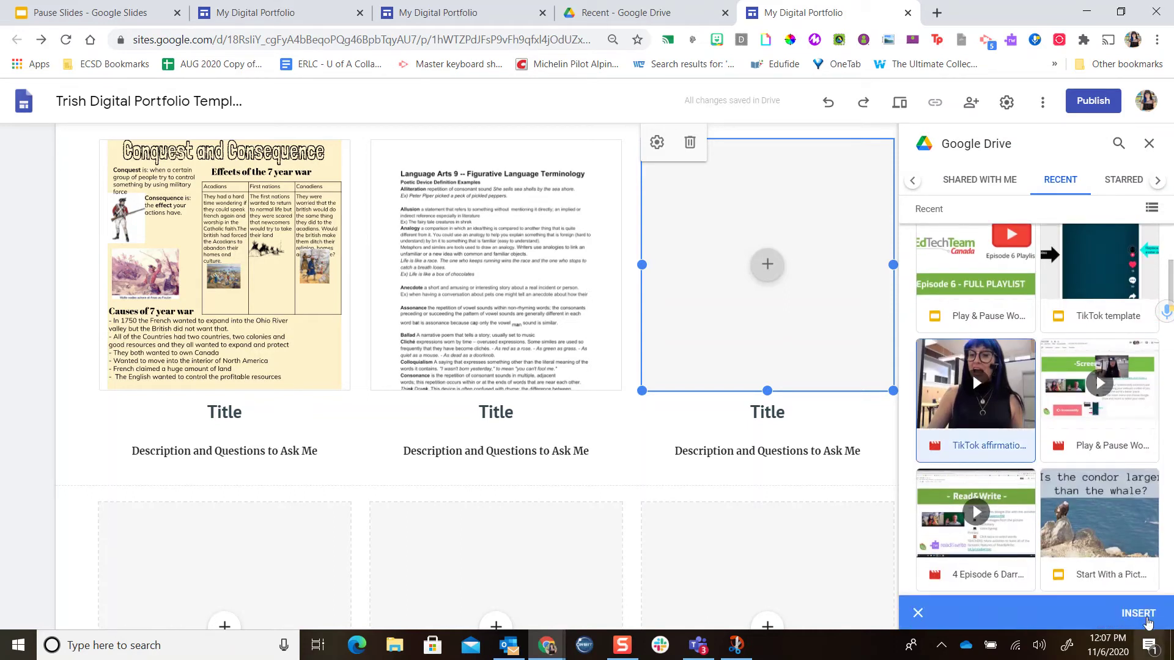
{"action": "left_click", "coordinate": [1139, 609]}
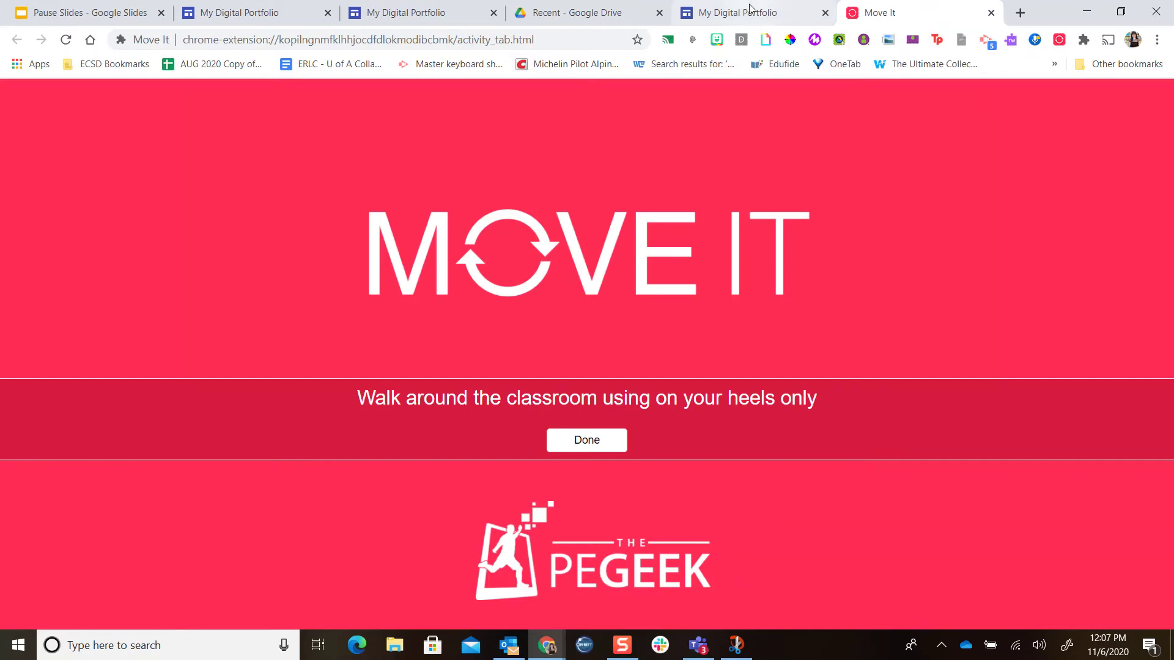
Step: Close the stray Move It tab and preview the finished portfolio page
{"action": "left_click", "coordinate": [990, 13]}
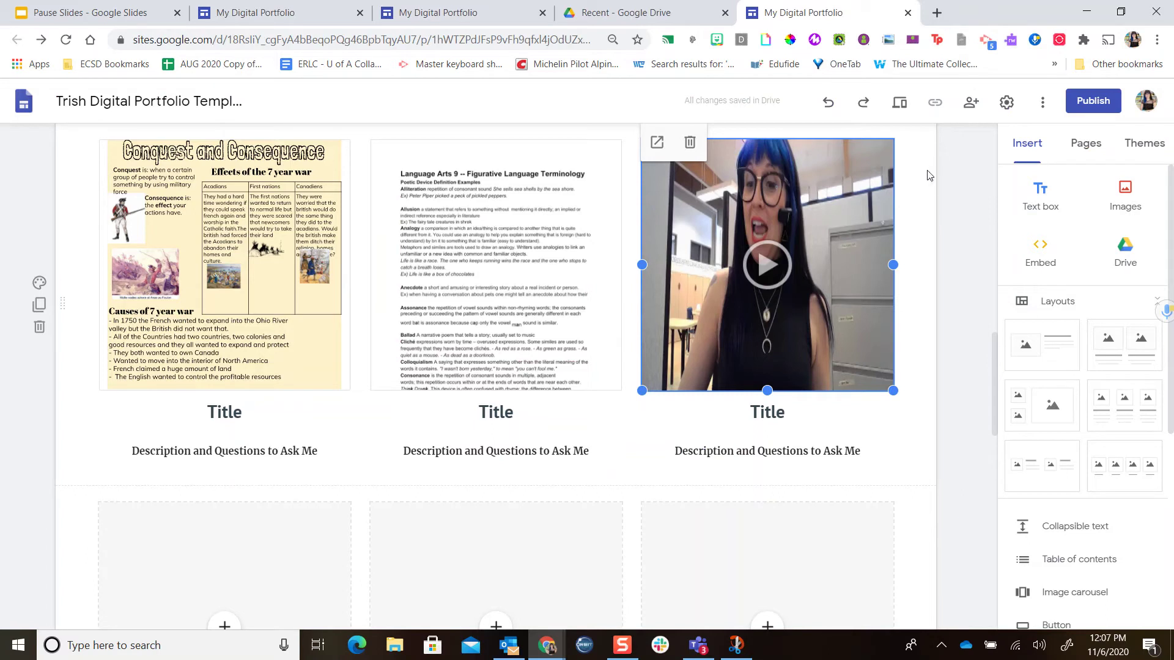
{"action": "scroll", "coordinate": [837, 295], "scroll_direction": "up", "scroll_amount": 9}
{"action": "scroll", "coordinate": [841, 266], "scroll_direction": "down", "scroll_amount": 5}
{"action": "scroll", "coordinate": [841, 266], "scroll_direction": "down", "scroll_amount": 5}
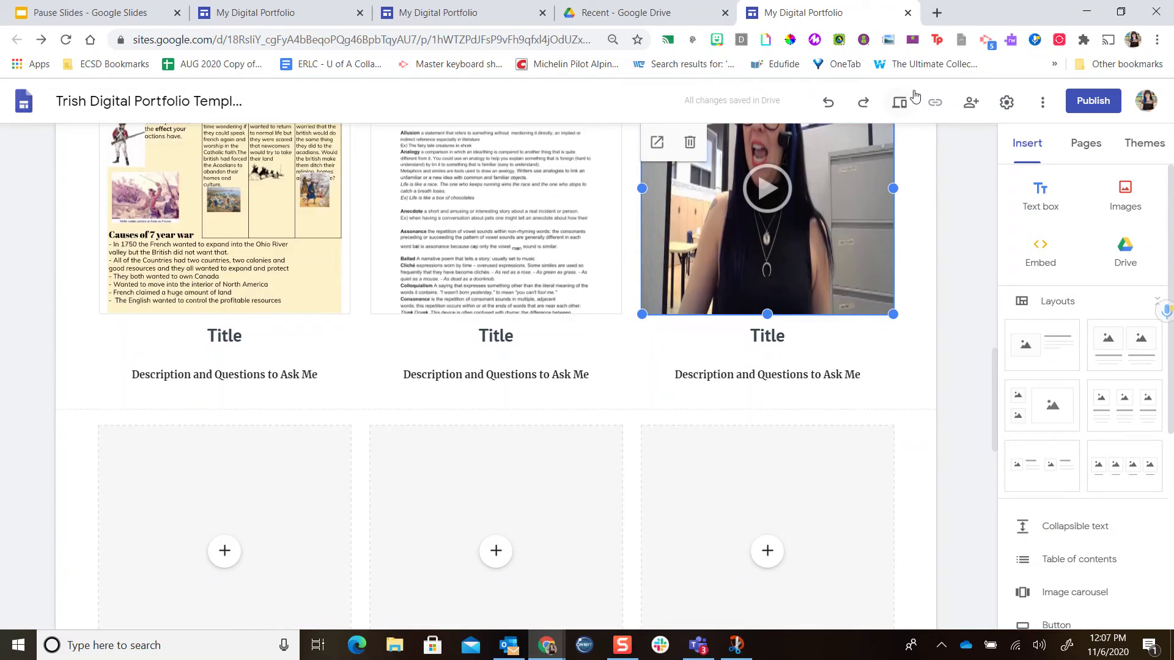
{"action": "left_click", "coordinate": [901, 103]}
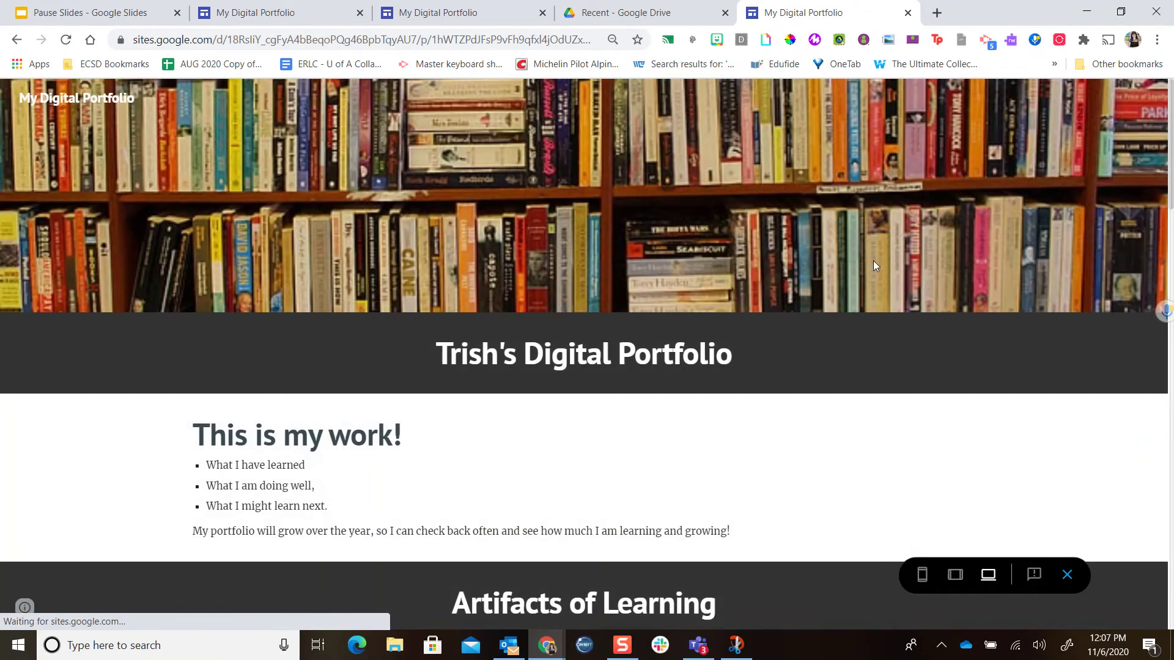
Step: Play and then pause the embedded video in the preview's artifact cards
{"action": "scroll", "coordinate": [873, 261], "scroll_direction": "down", "scroll_amount": 10}
{"action": "scroll", "coordinate": [1003, 296], "scroll_direction": "down", "scroll_amount": 5}
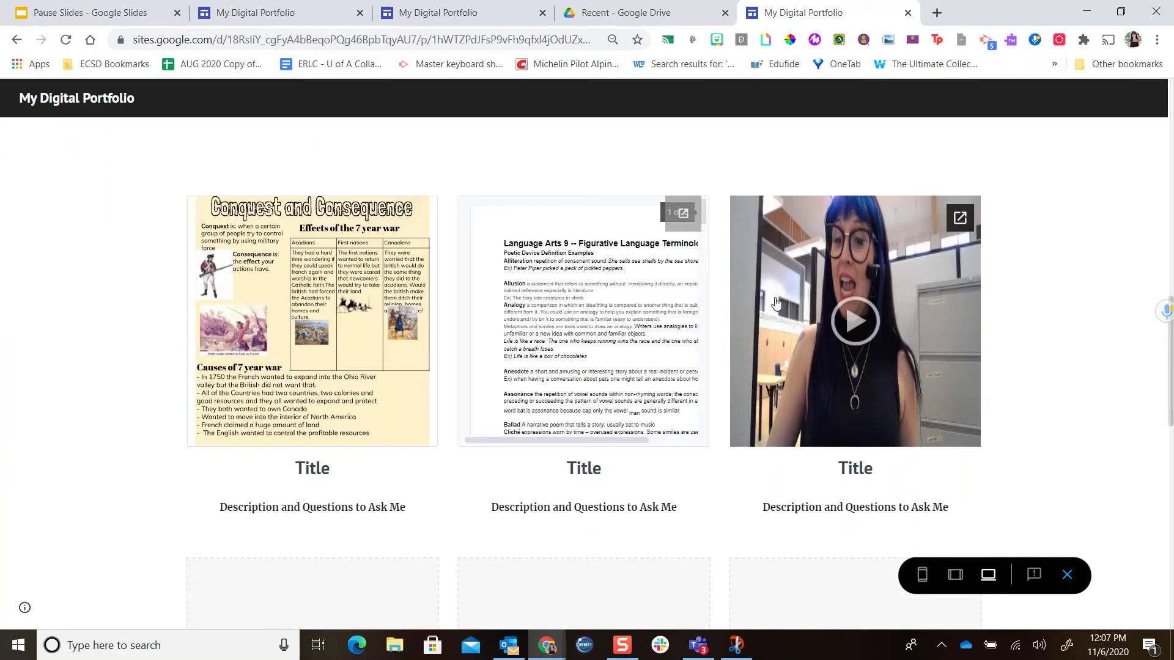
{"action": "left_click", "coordinate": [844, 333]}
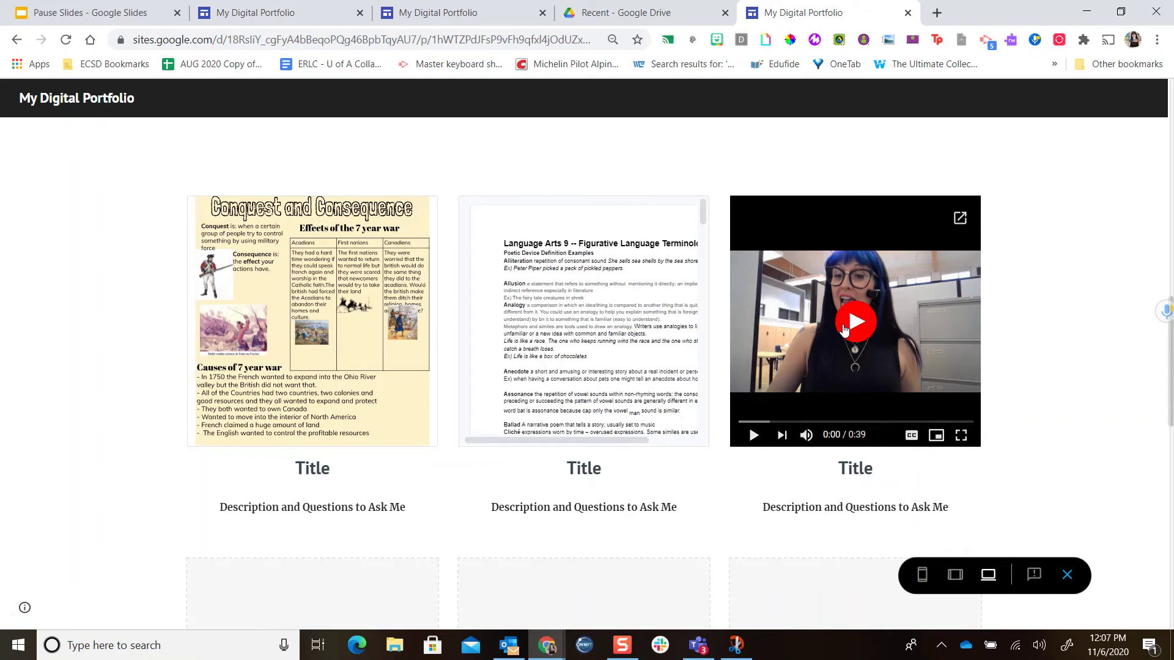
{"action": "left_click", "coordinate": [754, 435]}
{"action": "left_click", "coordinate": [756, 435]}
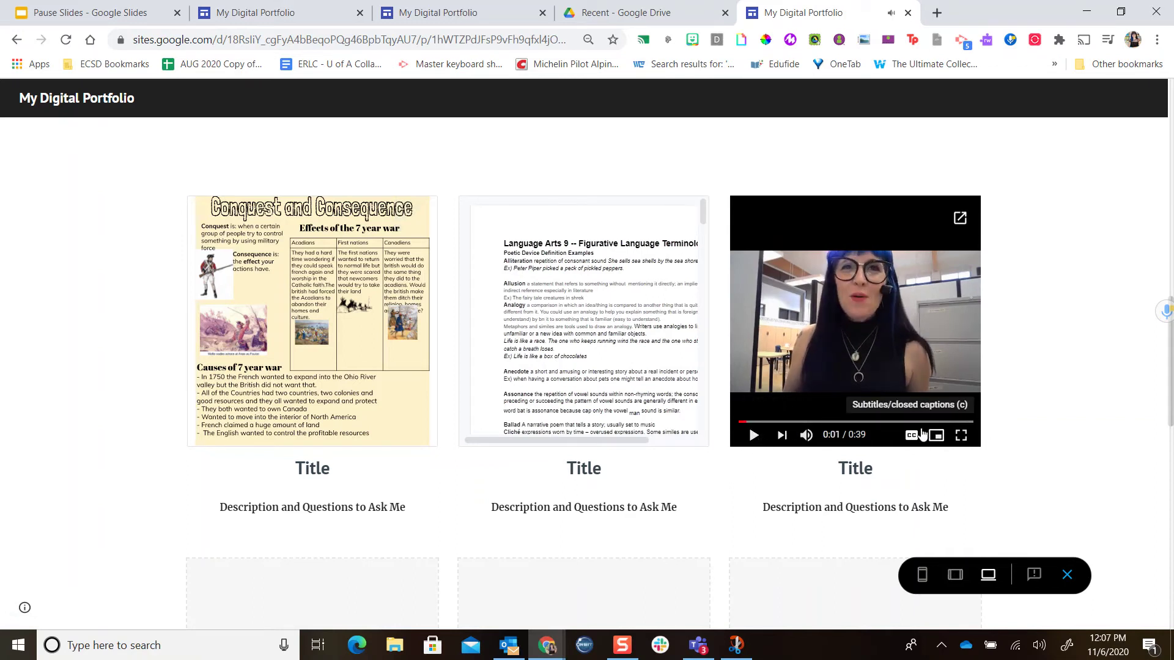
Step: Exit the preview and return to the site editor
{"action": "scroll", "coordinate": [926, 409], "scroll_direction": "up", "scroll_amount": 10}
{"action": "scroll", "coordinate": [918, 393], "scroll_direction": "up", "scroll_amount": 2}
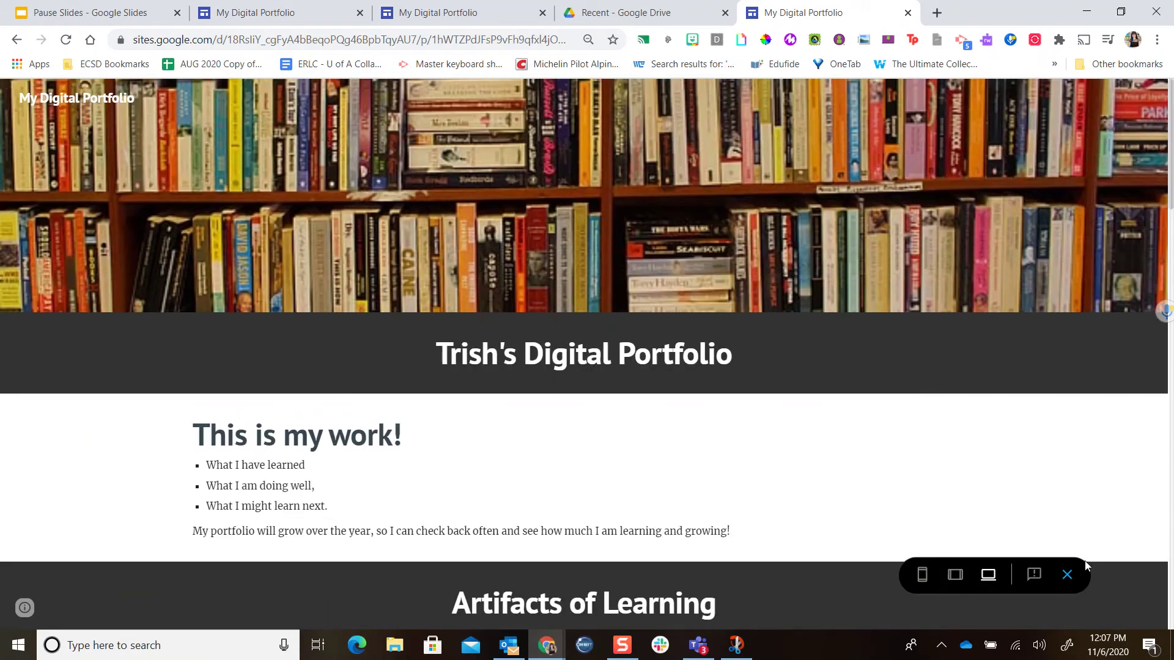
{"action": "left_click", "coordinate": [1066, 576]}
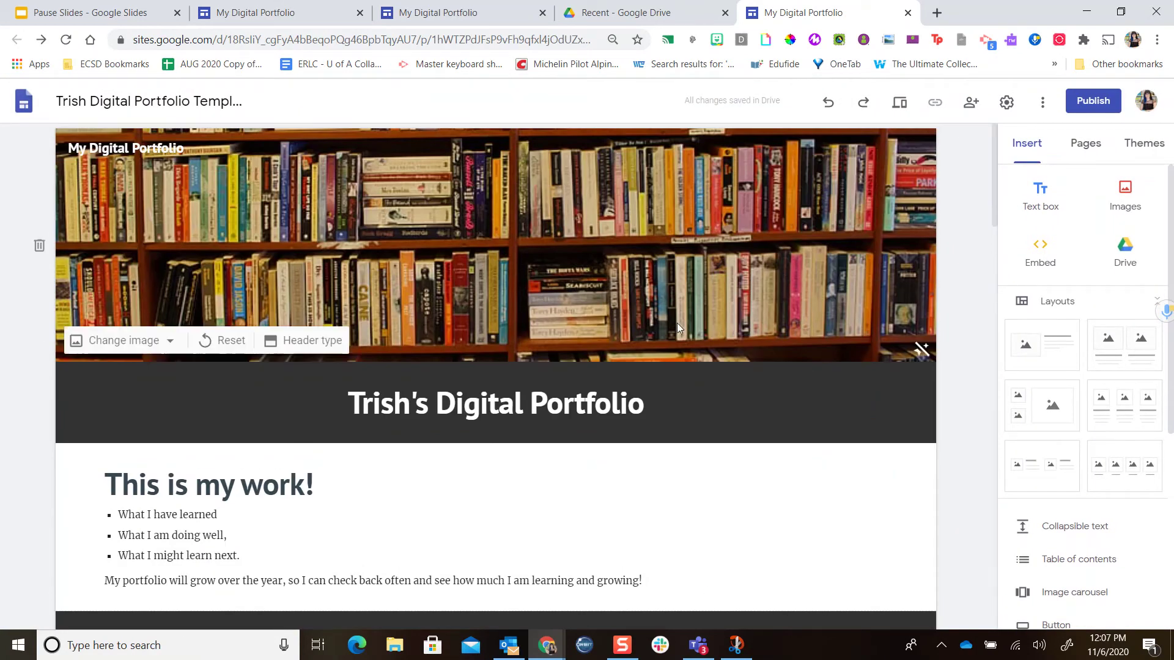
{"action": "left_click", "coordinate": [88, 11]}
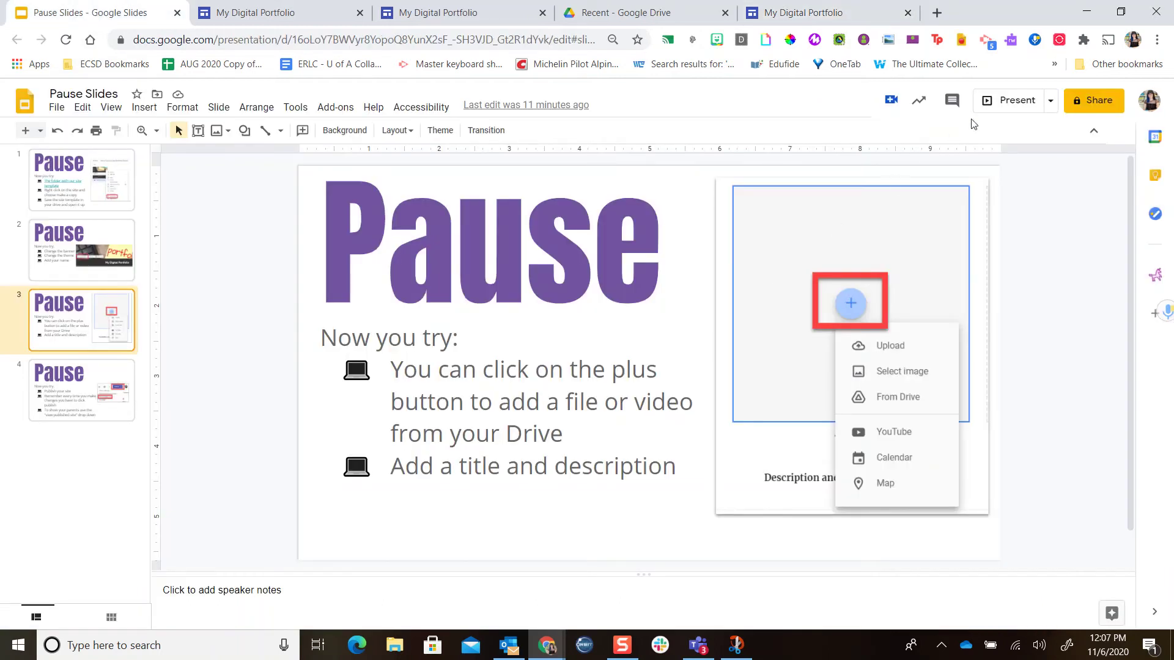
{"action": "left_click", "coordinate": [1010, 108]}
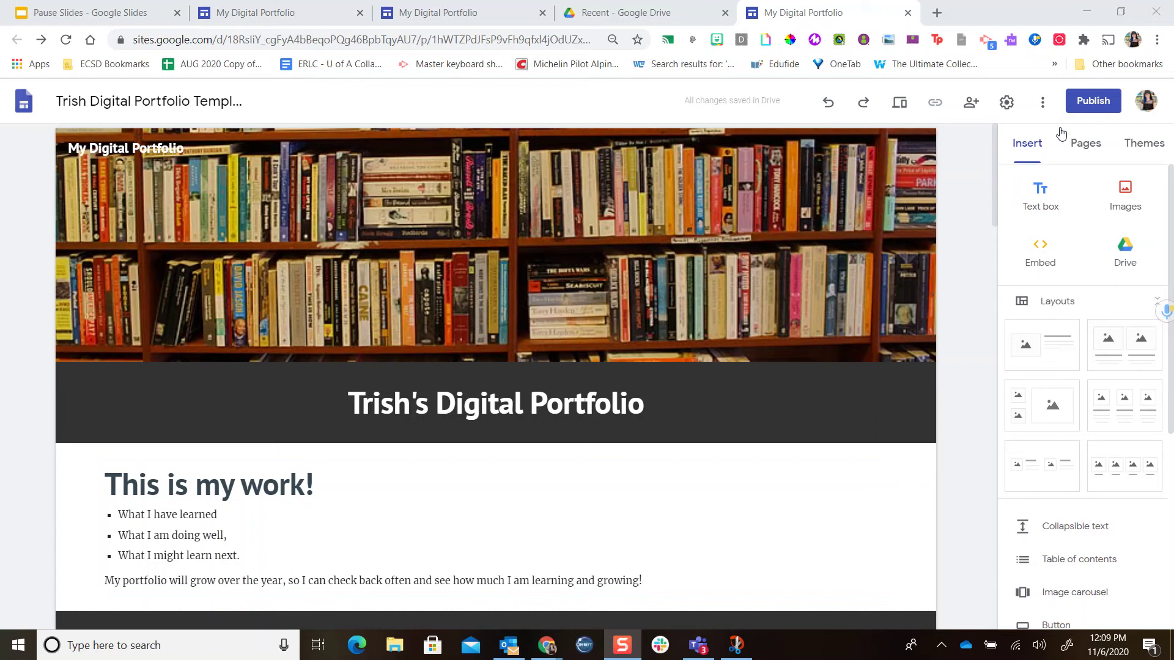
Step: Publish the portfolio at the web address mydigitalportfolio12
{"action": "left_click", "coordinate": [1086, 105]}
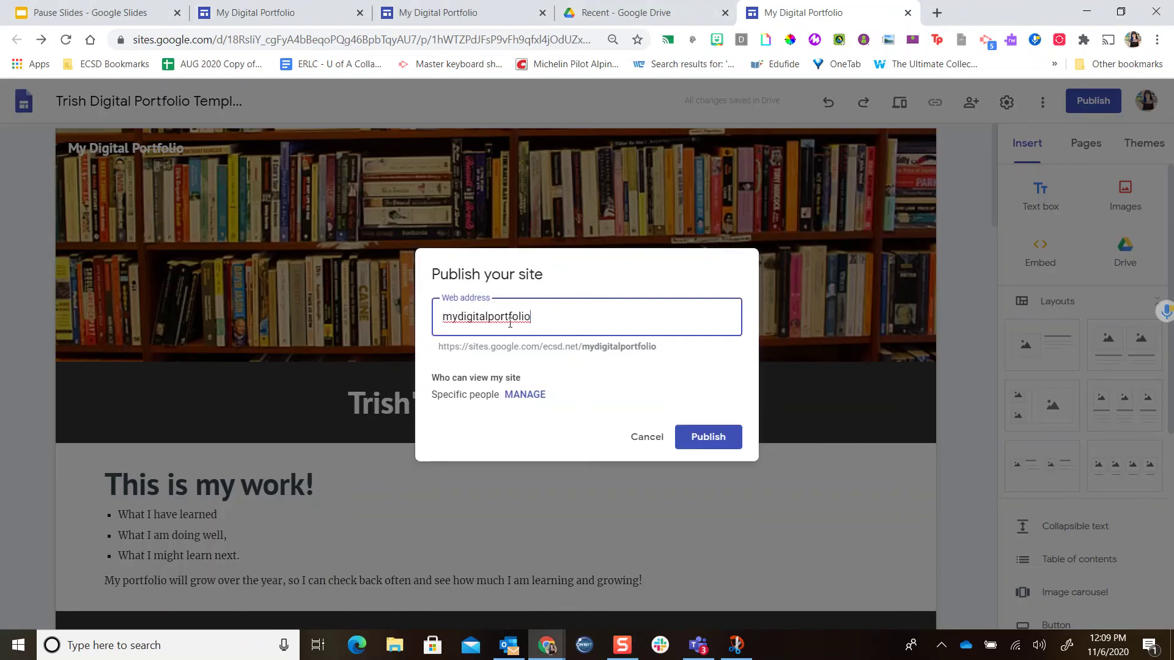
{"action": "type", "text": "12"}
{"action": "left_click", "coordinate": [701, 437]}
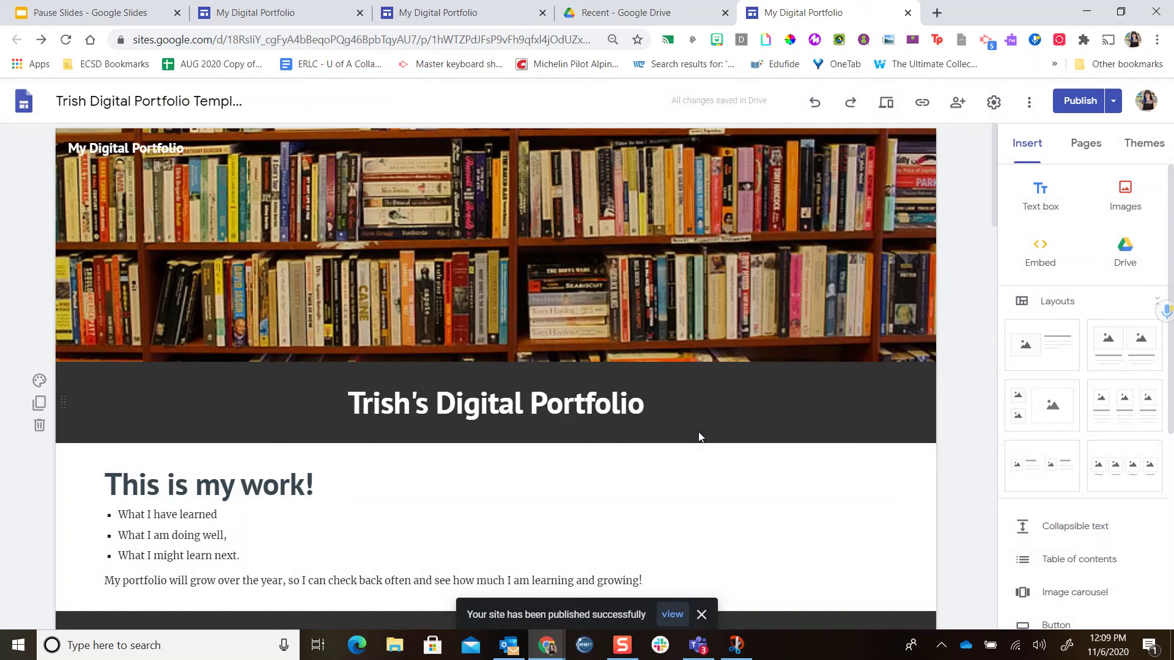
{"action": "mouse_move", "coordinate": [562, 274]}
{"action": "left_click", "coordinate": [1114, 107]}
Step: View the published site in a new tab and scroll through its artifact cards
{"action": "left_click", "coordinate": [1115, 109]}
{"action": "left_click", "coordinate": [1114, 111]}
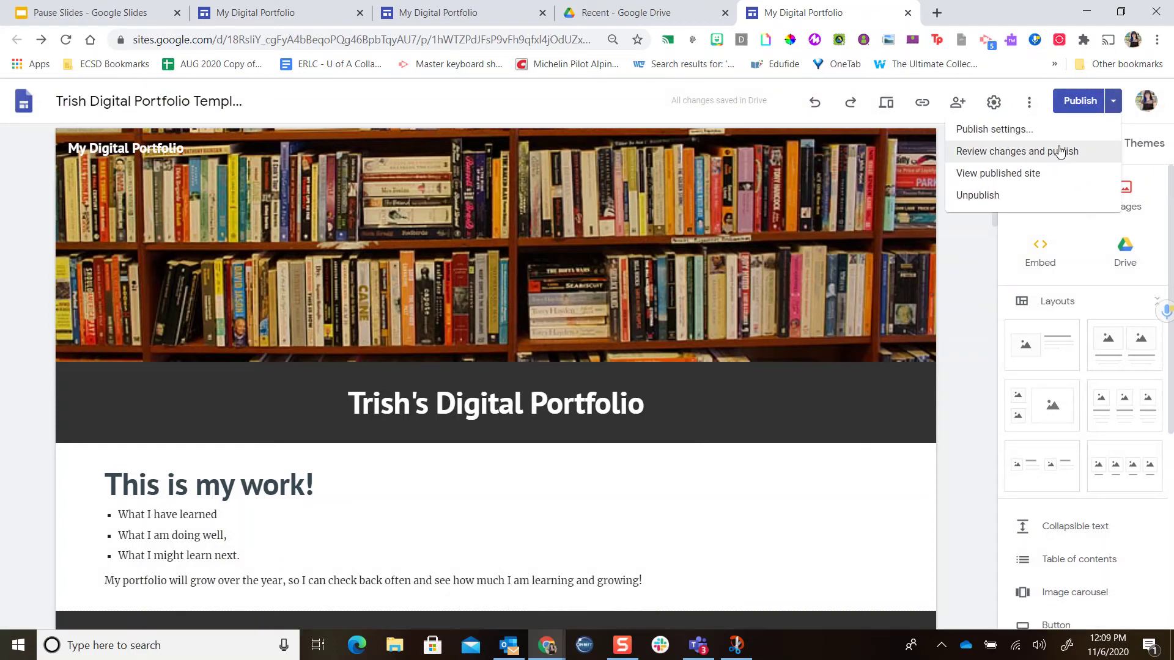
{"action": "left_click", "coordinate": [1015, 175]}
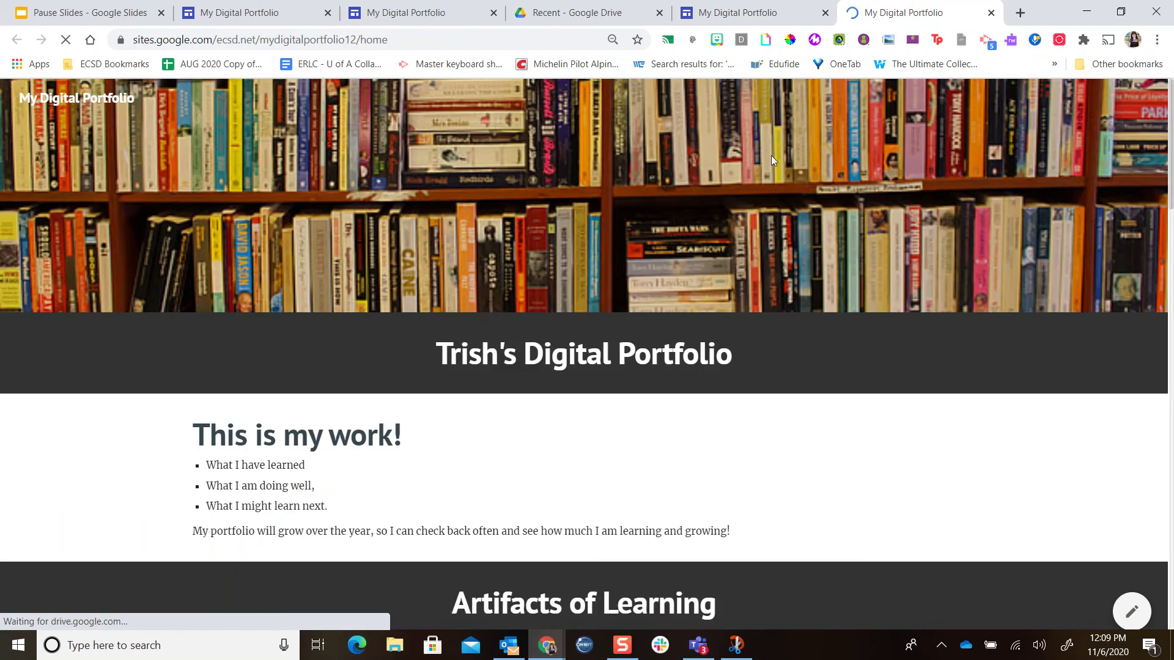
{"action": "scroll", "coordinate": [858, 293], "scroll_direction": "down", "scroll_amount": 15}
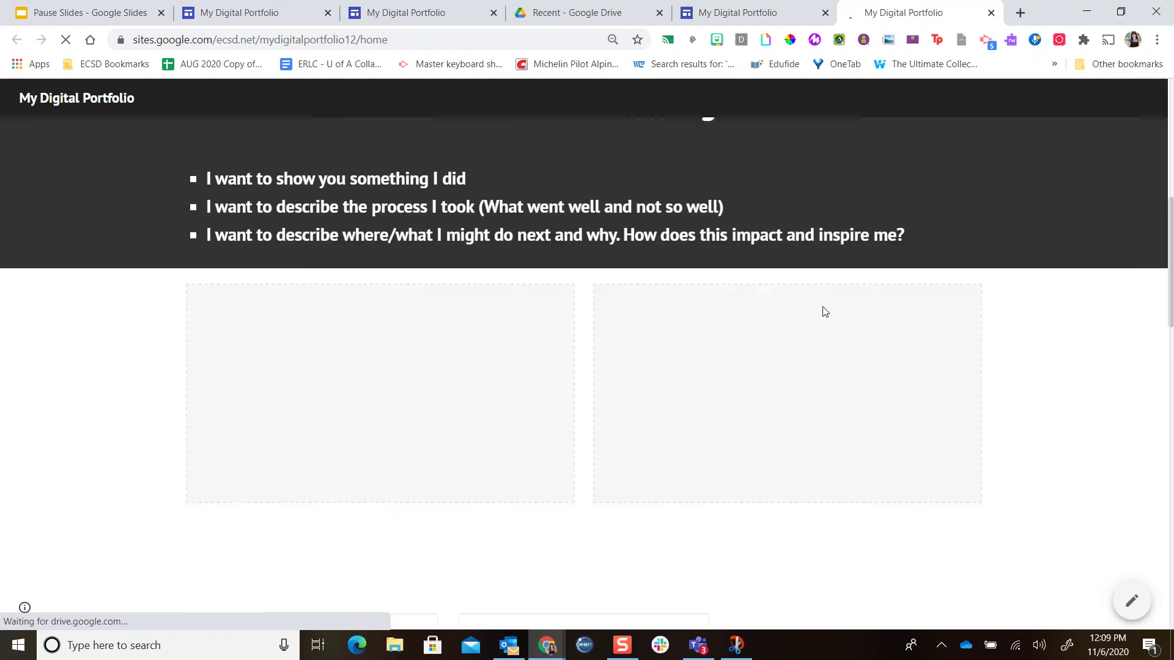
{"action": "scroll", "coordinate": [917, 330], "scroll_direction": "down", "scroll_amount": 13}
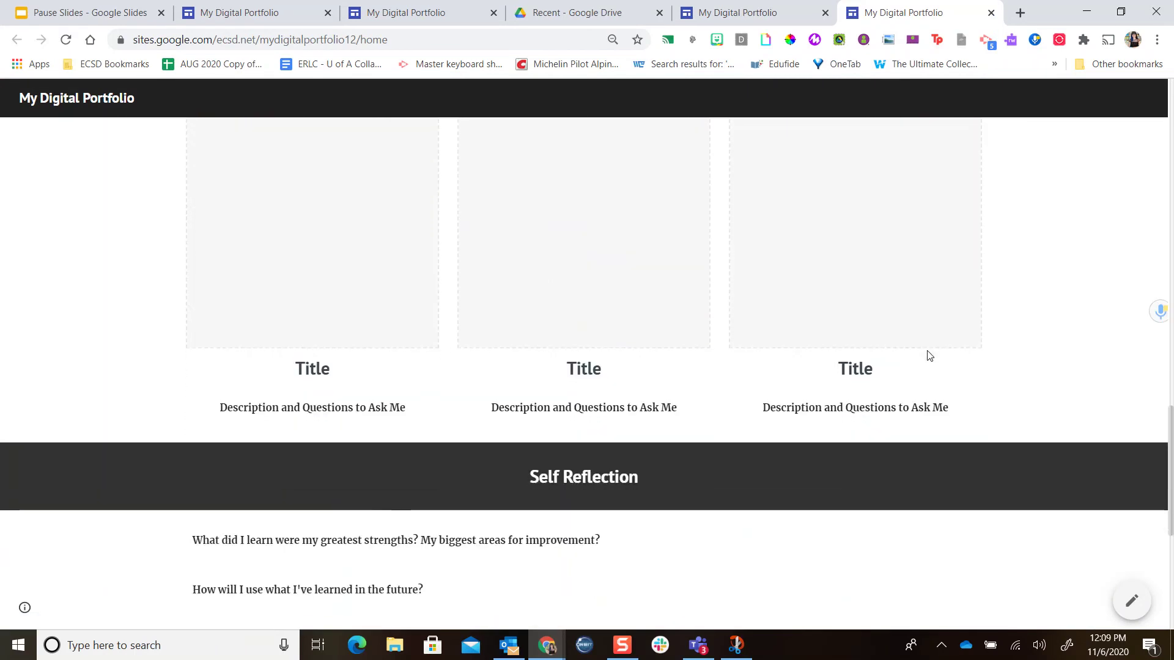
{"action": "scroll", "coordinate": [934, 358], "scroll_direction": "up", "scroll_amount": 15}
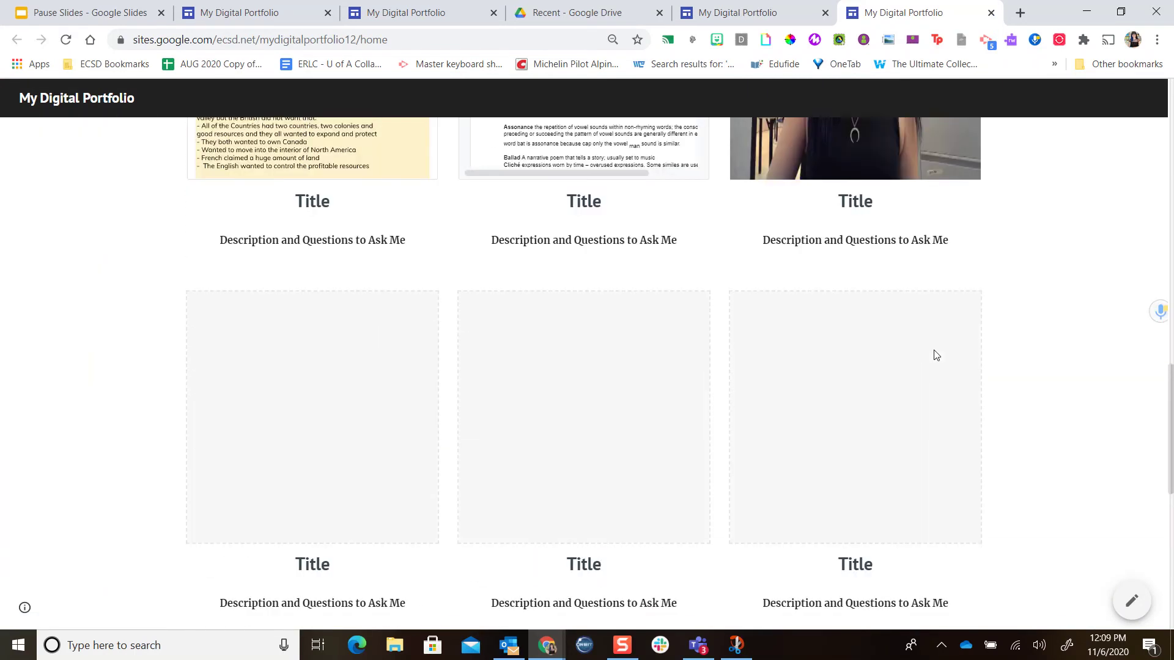
{"action": "scroll", "coordinate": [935, 355], "scroll_direction": "up", "scroll_amount": 14}
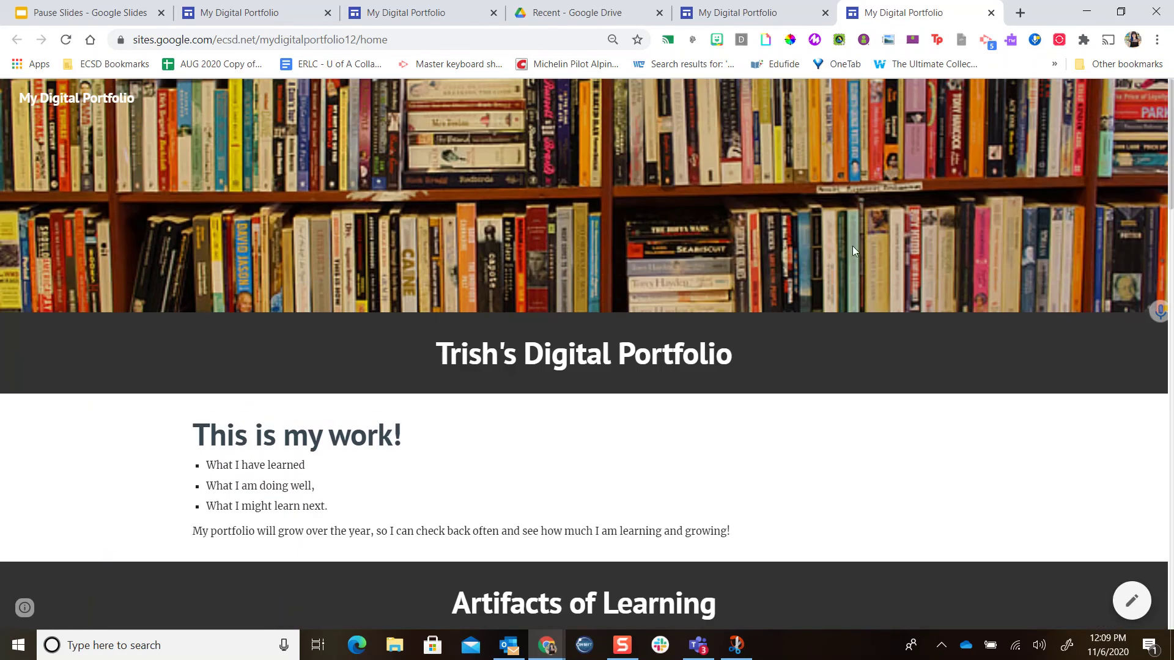
Step: Back in the editor, copy the published portfolio's link from the Published site link dialog
{"action": "left_click", "coordinate": [726, 9]}
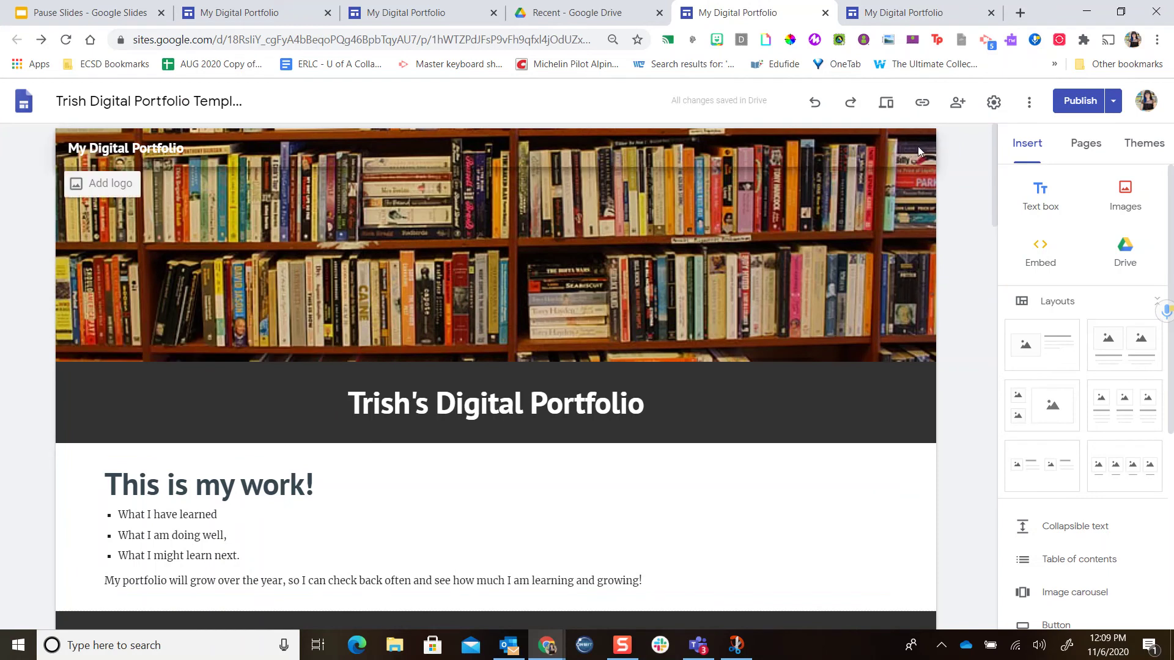
{"action": "left_click", "coordinate": [922, 103]}
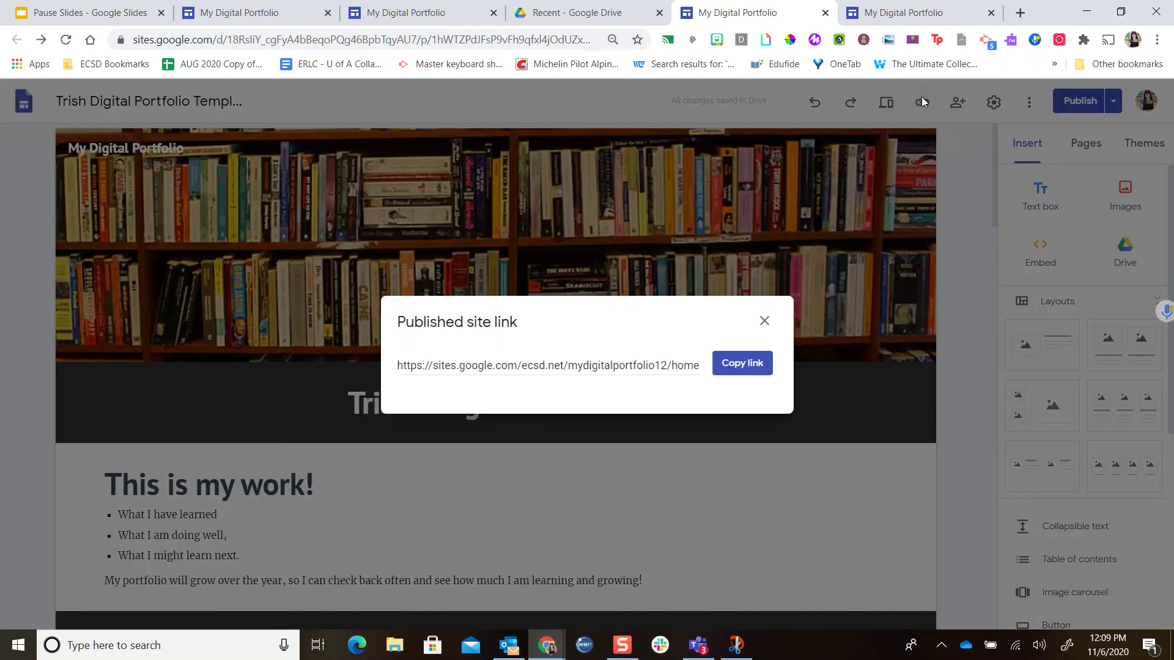
{"action": "left_click", "coordinate": [749, 363]}
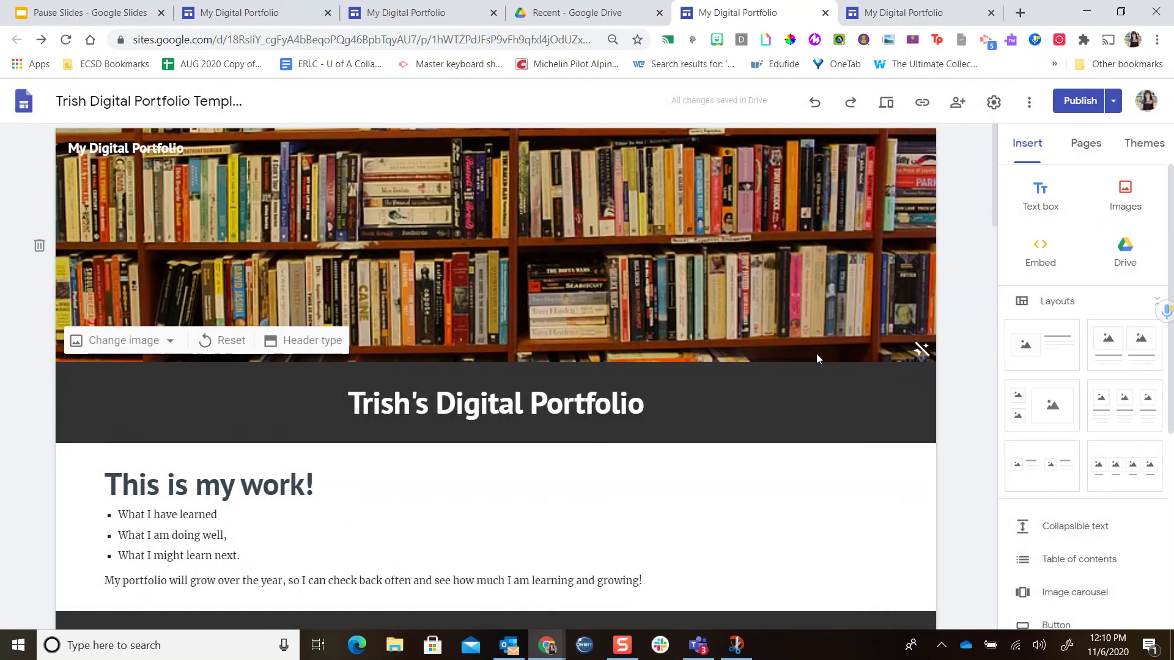
Step: Insert the 'Start With a Picture' condor slideshow from Drive's Recent files into the empty card
{"action": "scroll", "coordinate": [937, 361], "scroll_direction": "down", "scroll_amount": 10}
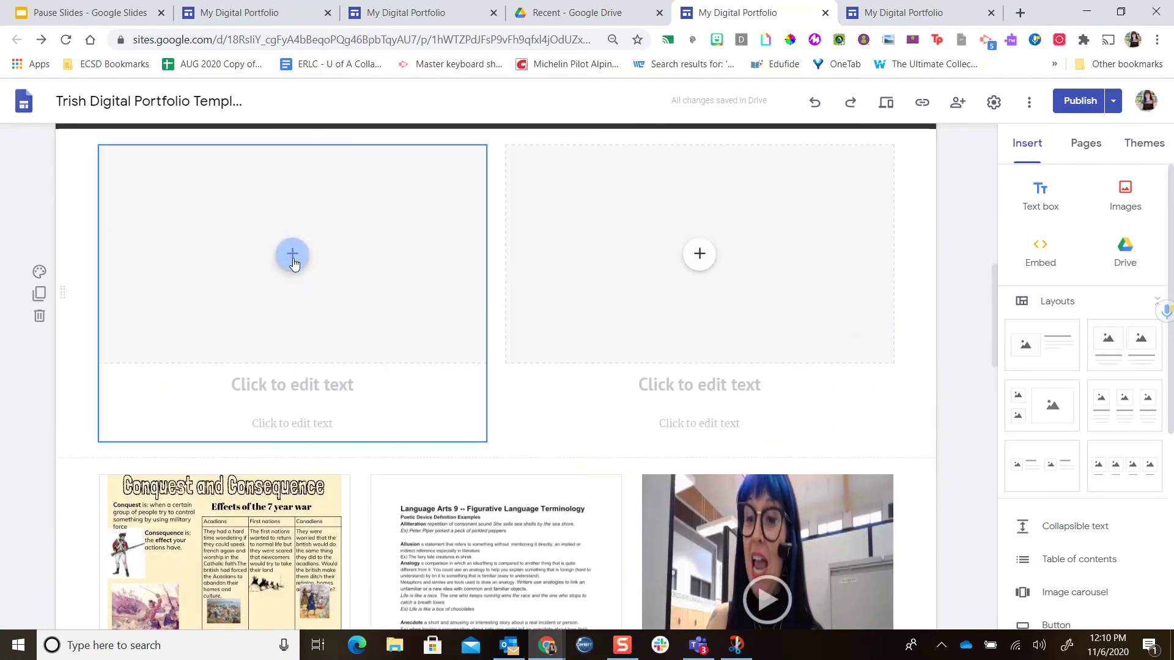
{"action": "left_click", "coordinate": [296, 255]}
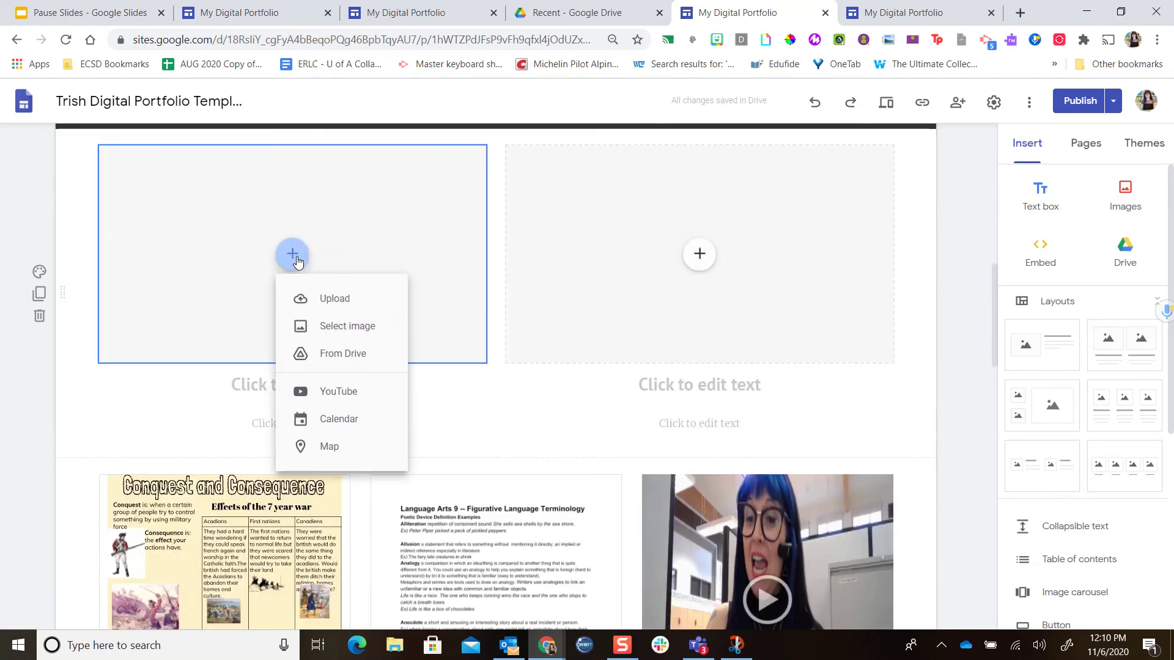
{"action": "left_click", "coordinate": [360, 352]}
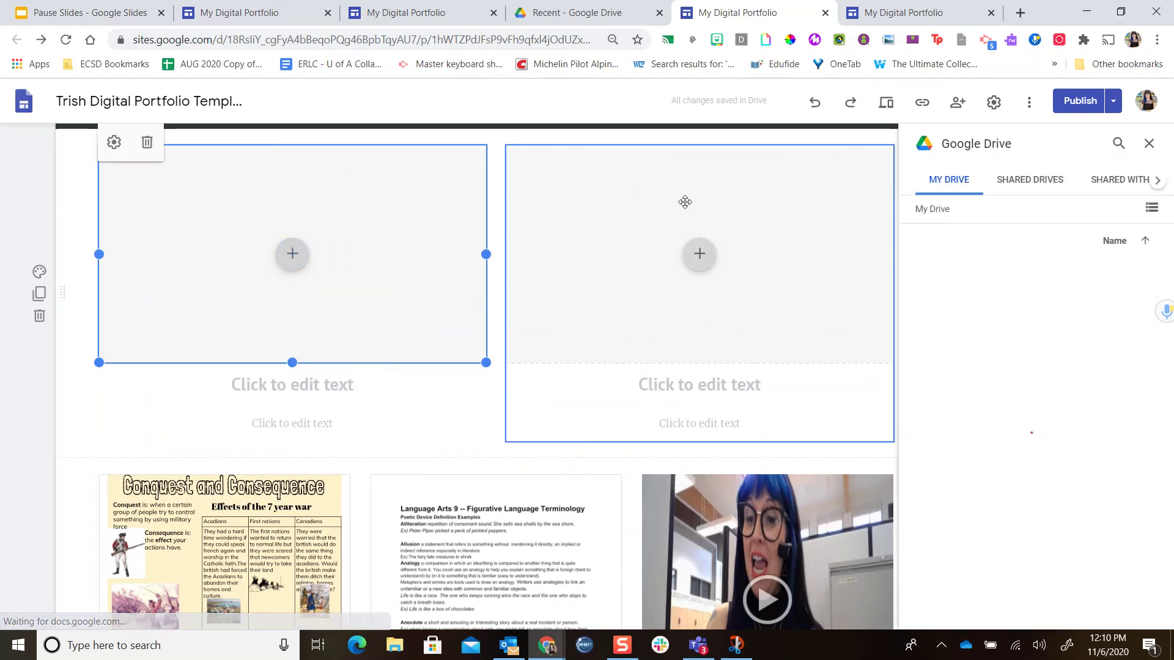
{"action": "left_click", "coordinate": [1156, 181]}
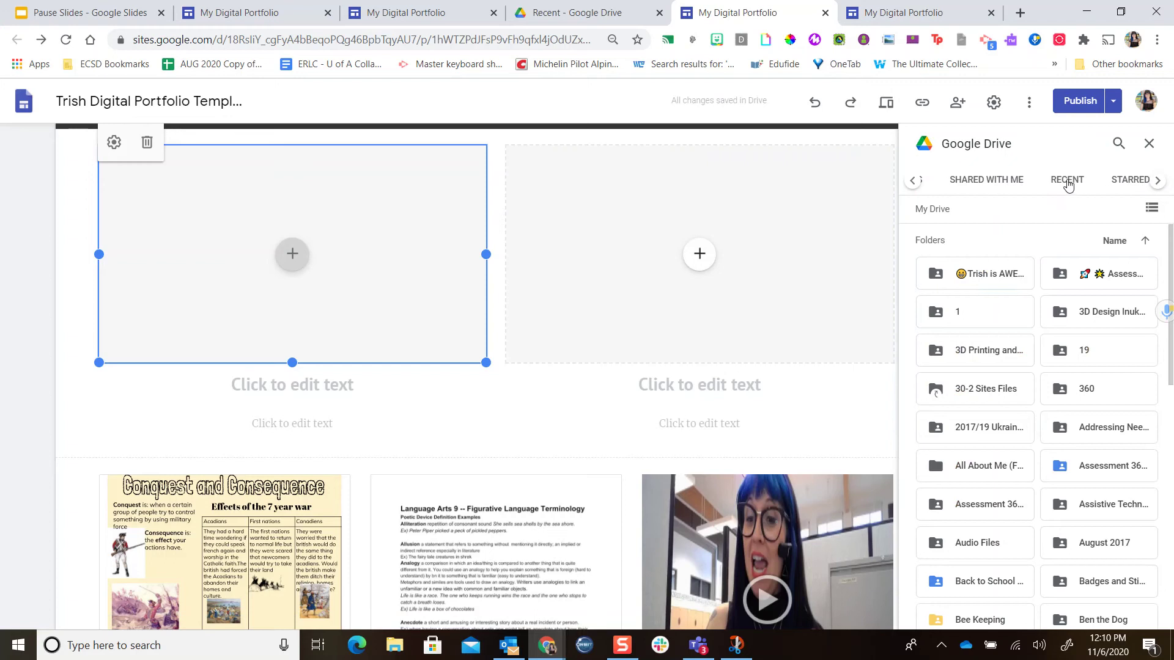
{"action": "left_click", "coordinate": [1067, 183]}
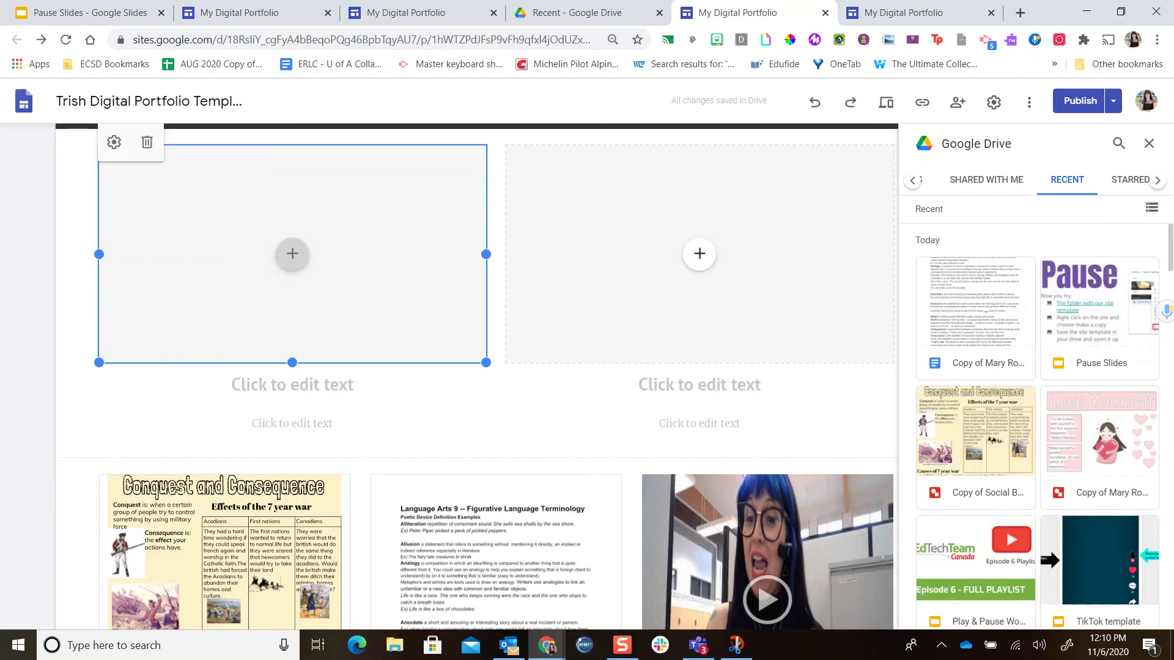
{"action": "scroll", "coordinate": [1042, 299], "scroll_direction": "down", "scroll_amount": 8}
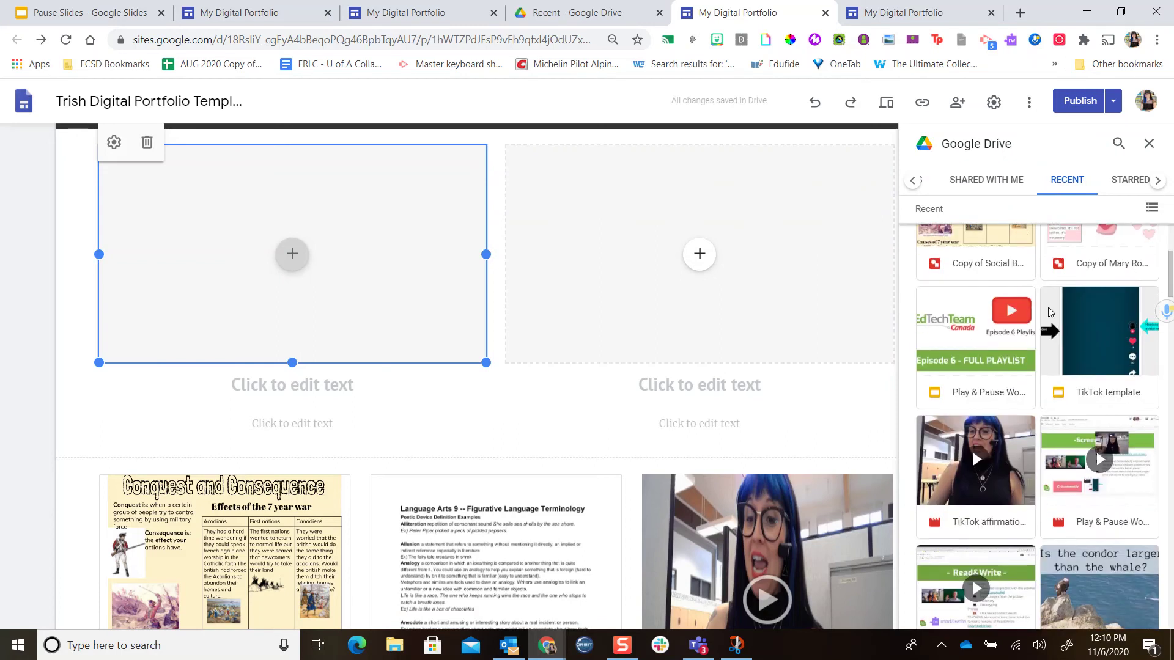
{"action": "scroll", "coordinate": [1045, 321], "scroll_direction": "down", "scroll_amount": 2}
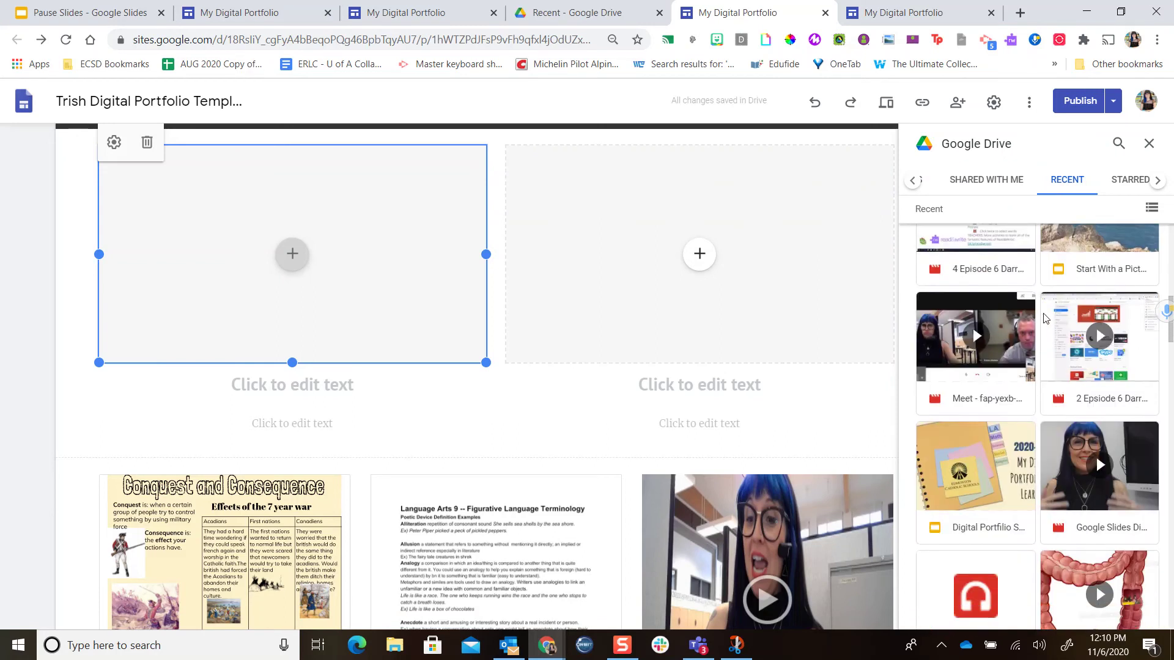
{"action": "scroll", "coordinate": [1064, 336], "scroll_direction": "up", "scroll_amount": 3}
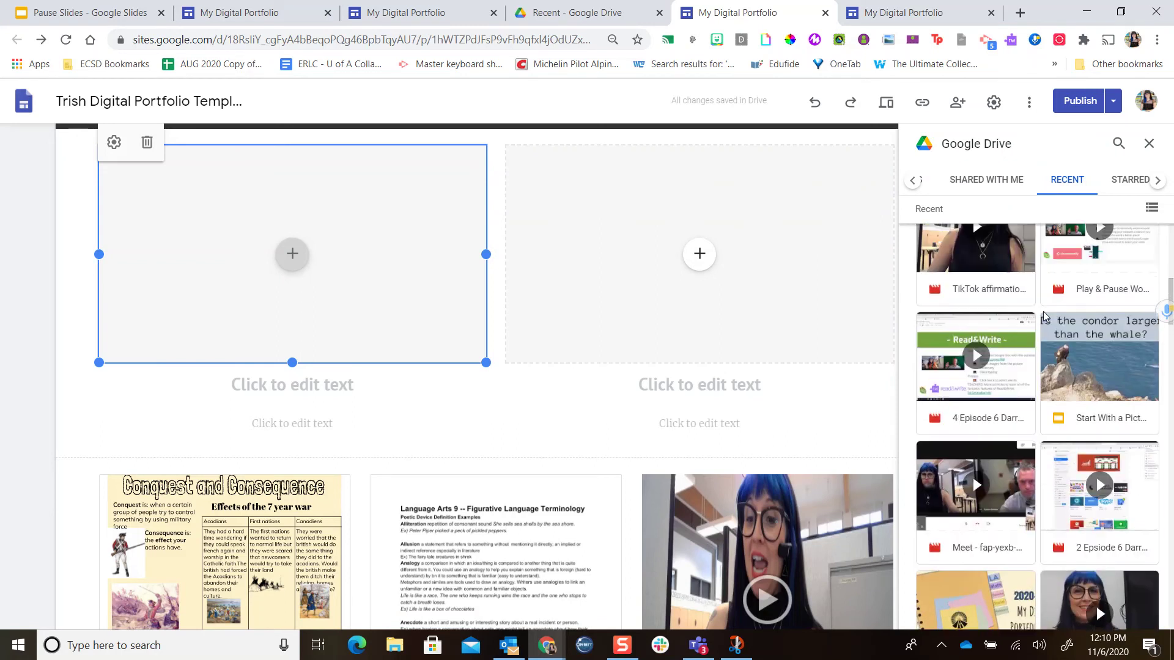
{"action": "left_click", "coordinate": [1082, 370]}
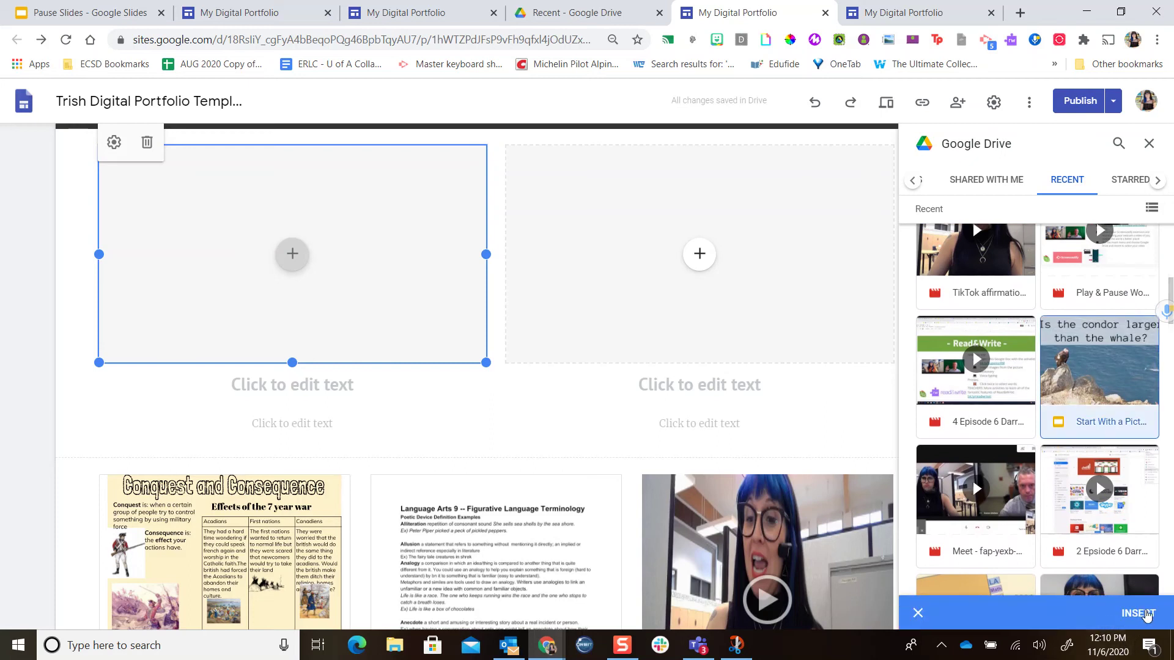
{"action": "left_click", "coordinate": [1143, 611]}
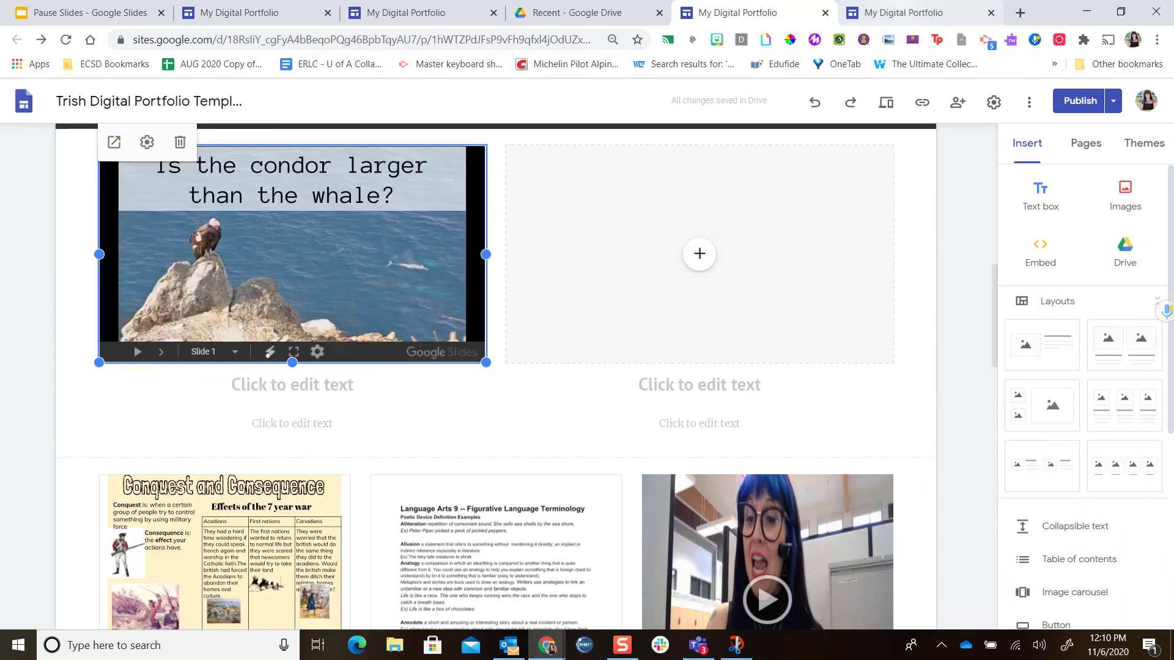
Step: Look over the currently published site, then return to the editor
{"action": "left_click", "coordinate": [905, 12]}
{"action": "scroll", "coordinate": [787, 335], "scroll_direction": "down", "scroll_amount": 6}
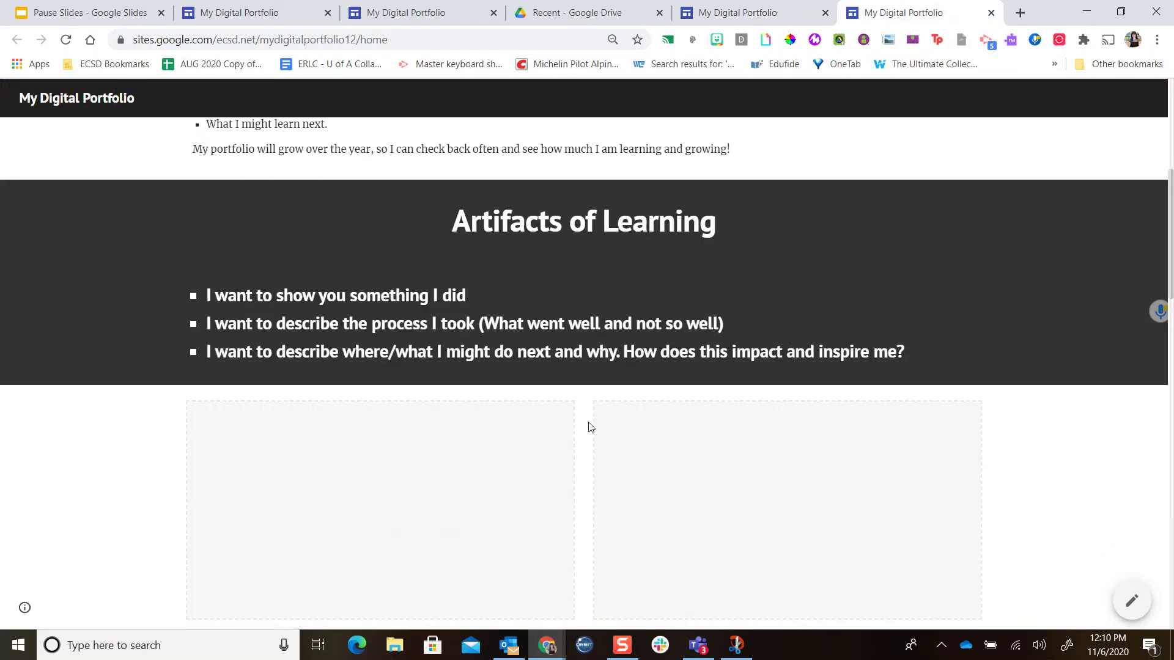
{"action": "scroll", "coordinate": [416, 514], "scroll_direction": "up", "scroll_amount": 6}
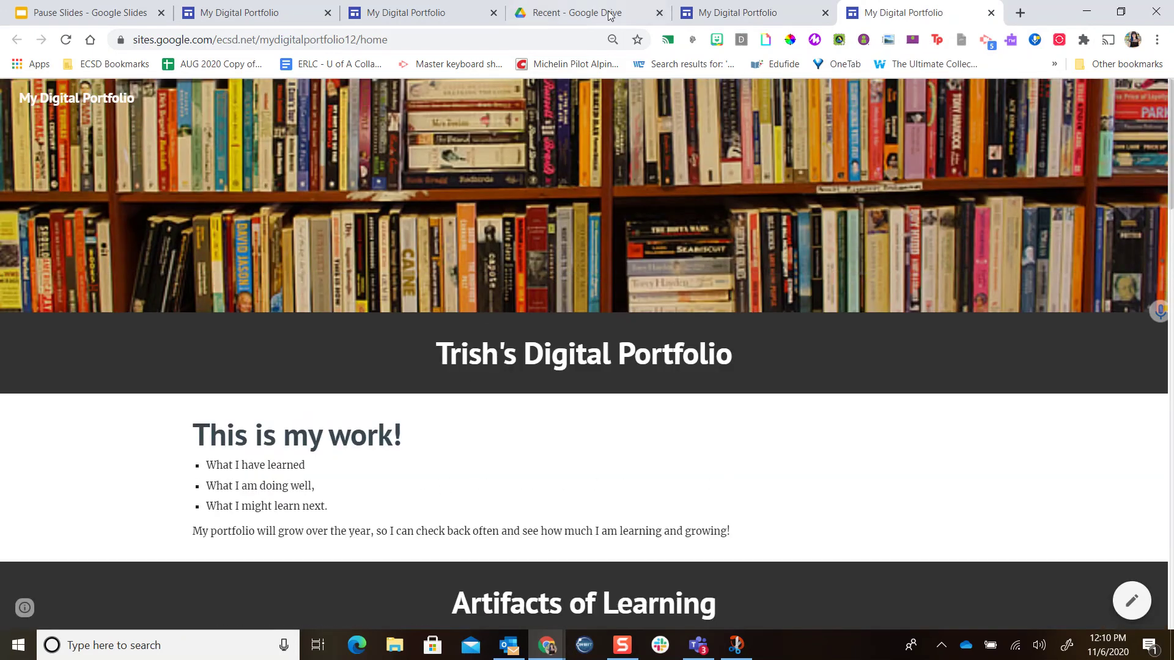
{"action": "left_click", "coordinate": [808, 18]}
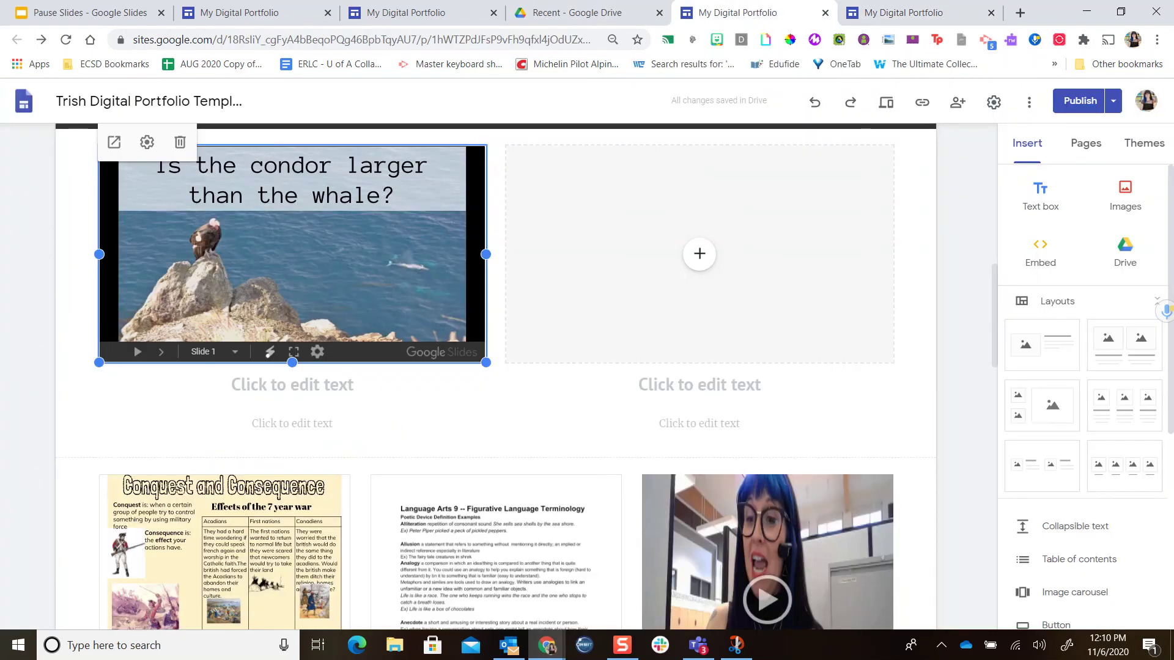
{"action": "scroll", "coordinate": [535, 450], "scroll_direction": "up", "scroll_amount": 4}
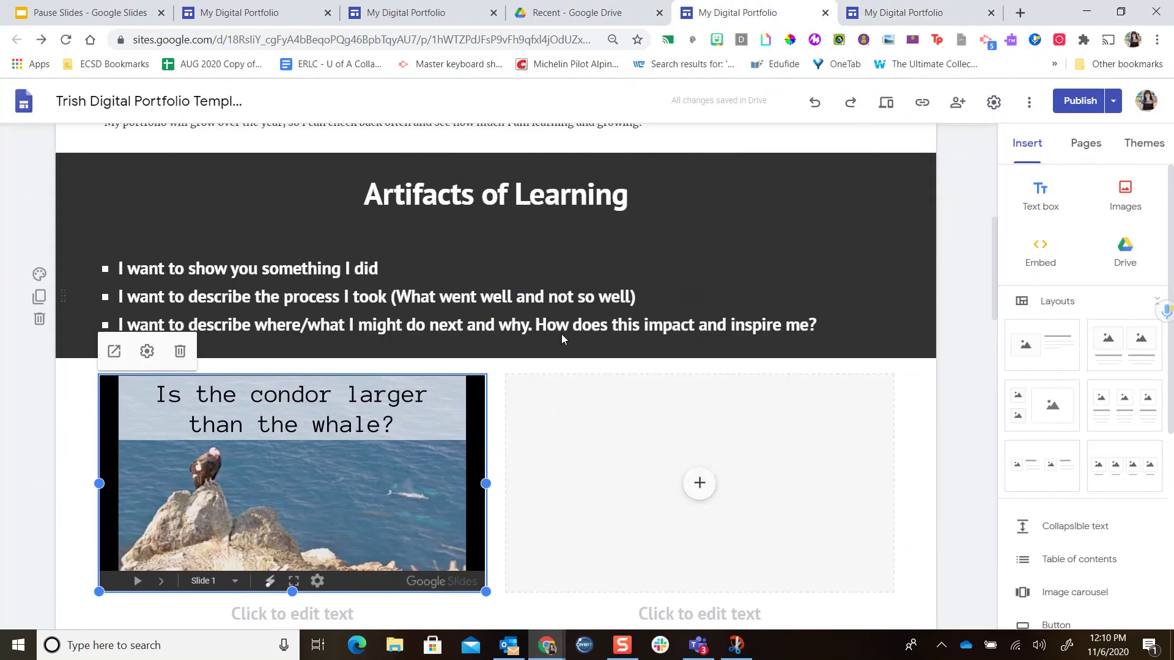
Step: Review Draft versus Currently published and republish the portfolio
{"action": "left_click", "coordinate": [1077, 103]}
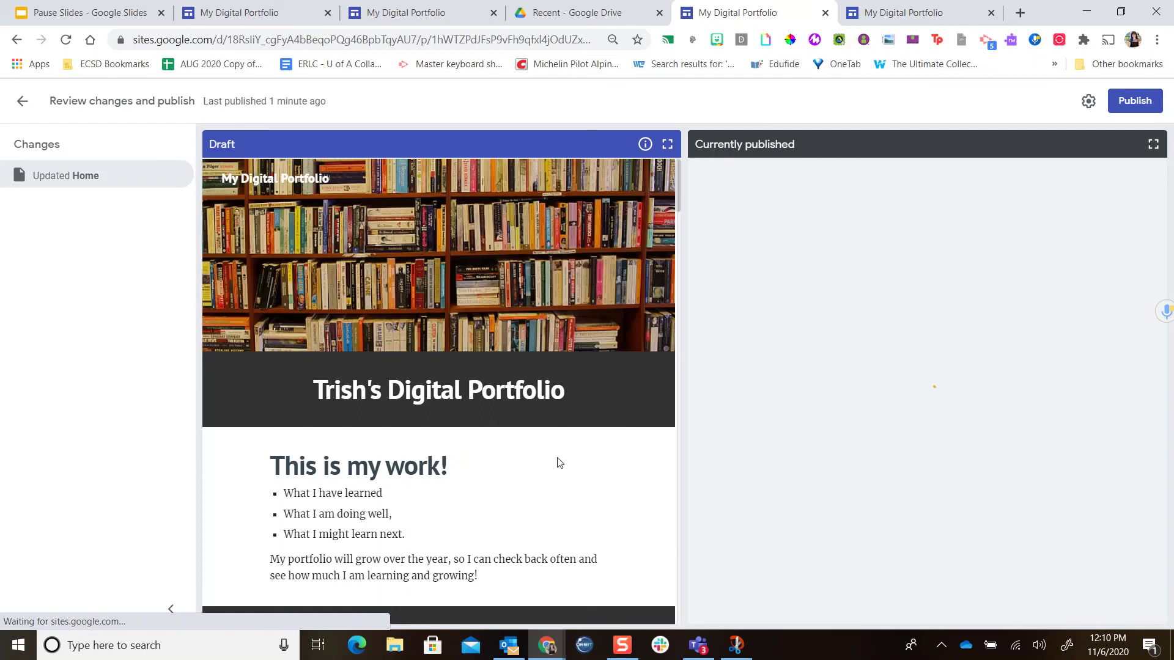
{"action": "scroll", "coordinate": [576, 401], "scroll_direction": "down", "scroll_amount": 7}
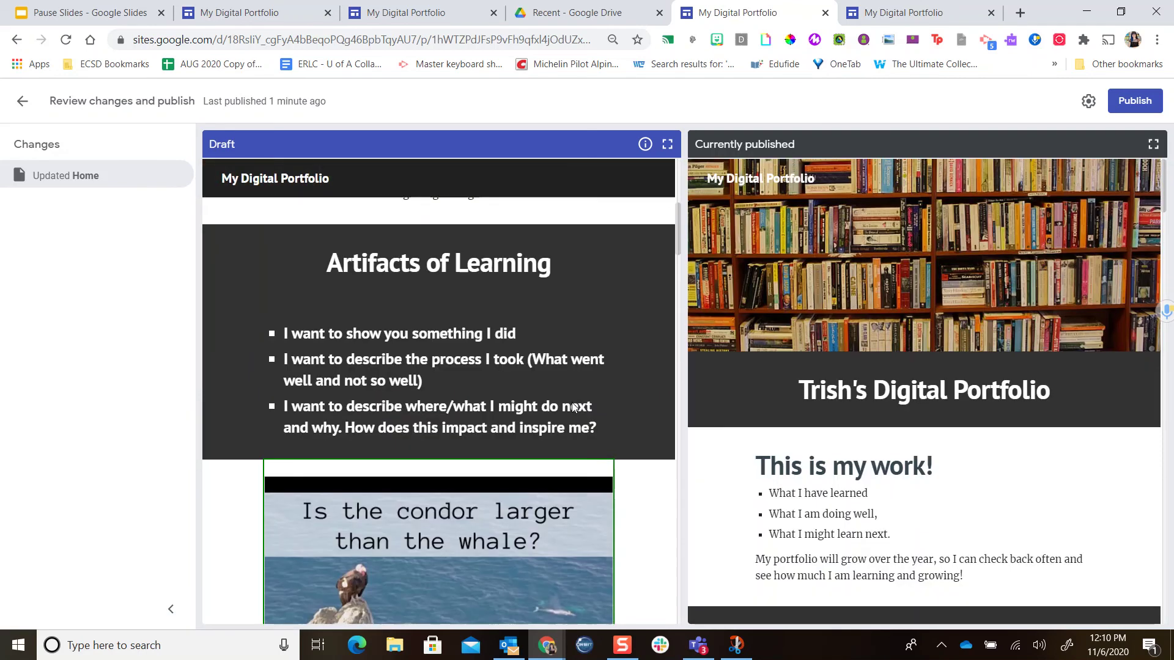
{"action": "scroll", "coordinate": [574, 421], "scroll_direction": "down", "scroll_amount": 4}
{"action": "scroll", "coordinate": [958, 380], "scroll_direction": "down", "scroll_amount": 10}
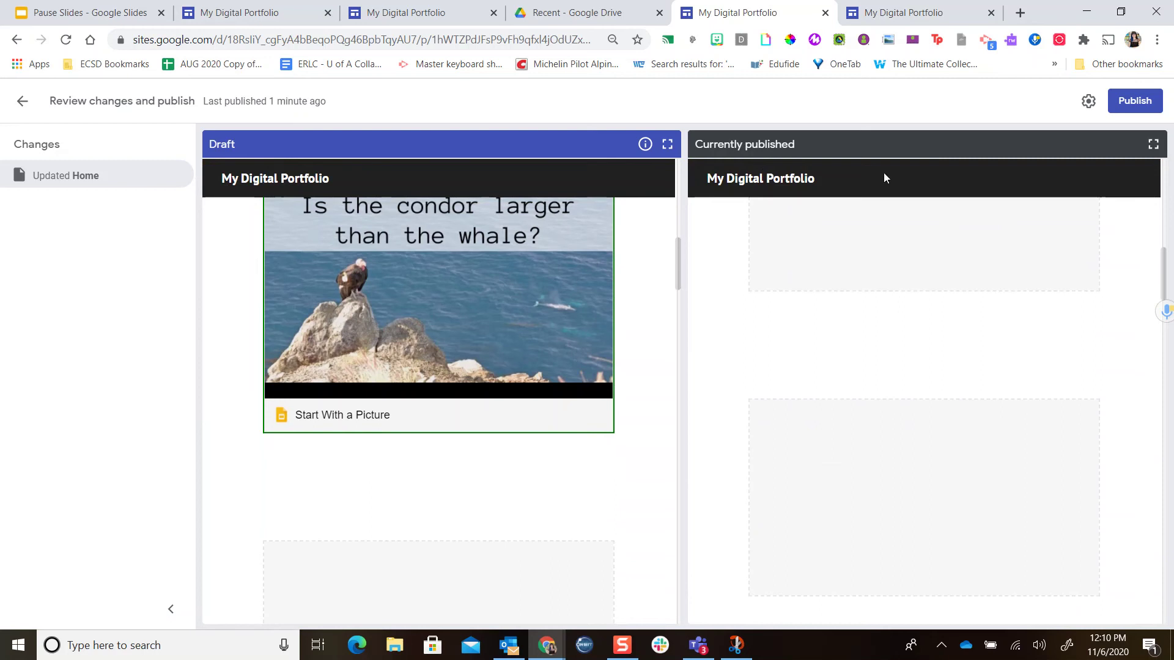
{"action": "left_click", "coordinate": [1141, 96]}
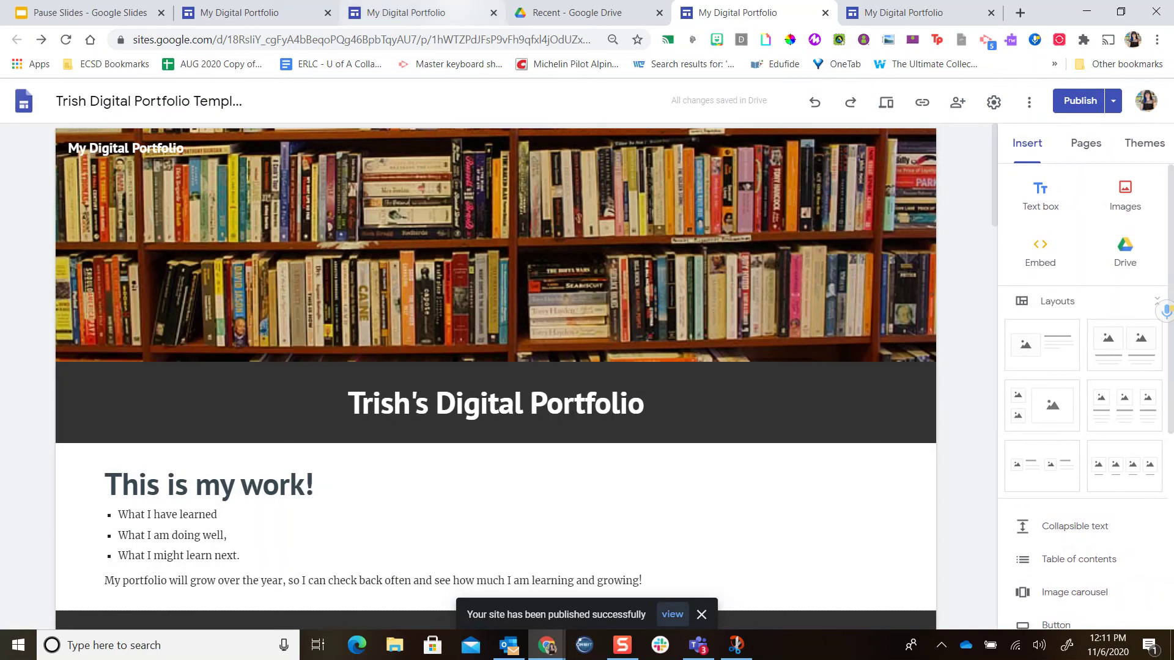
{"action": "left_click", "coordinate": [406, 12]}
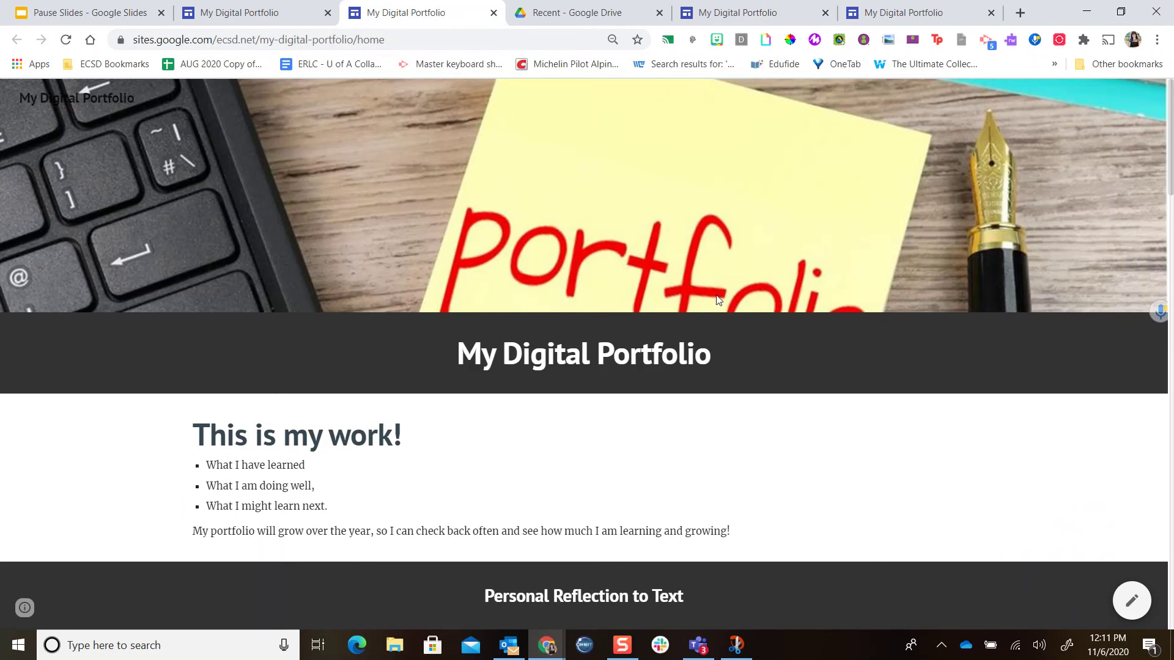
Step: Open the example site's Language Arts document, Figurative Language Devices Reference Notes GR9, in a new tab
{"action": "scroll", "coordinate": [770, 306], "scroll_direction": "down", "scroll_amount": 5}
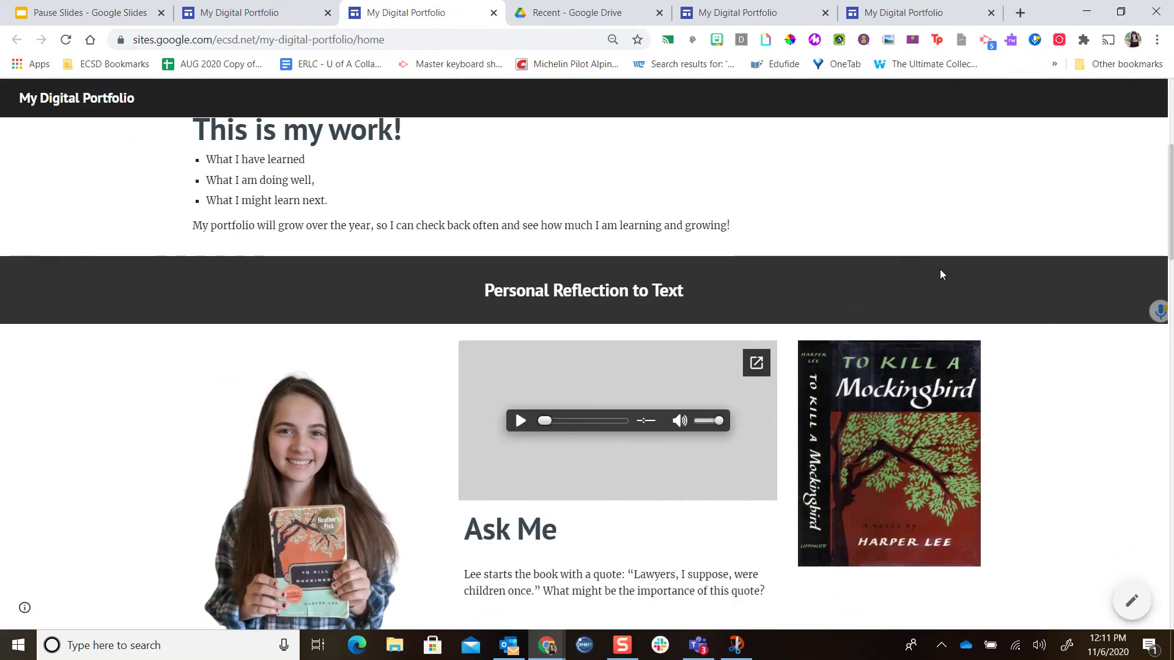
{"action": "scroll", "coordinate": [1025, 301], "scroll_direction": "down", "scroll_amount": 2}
{"action": "scroll", "coordinate": [324, 430], "scroll_direction": "down", "scroll_amount": 10}
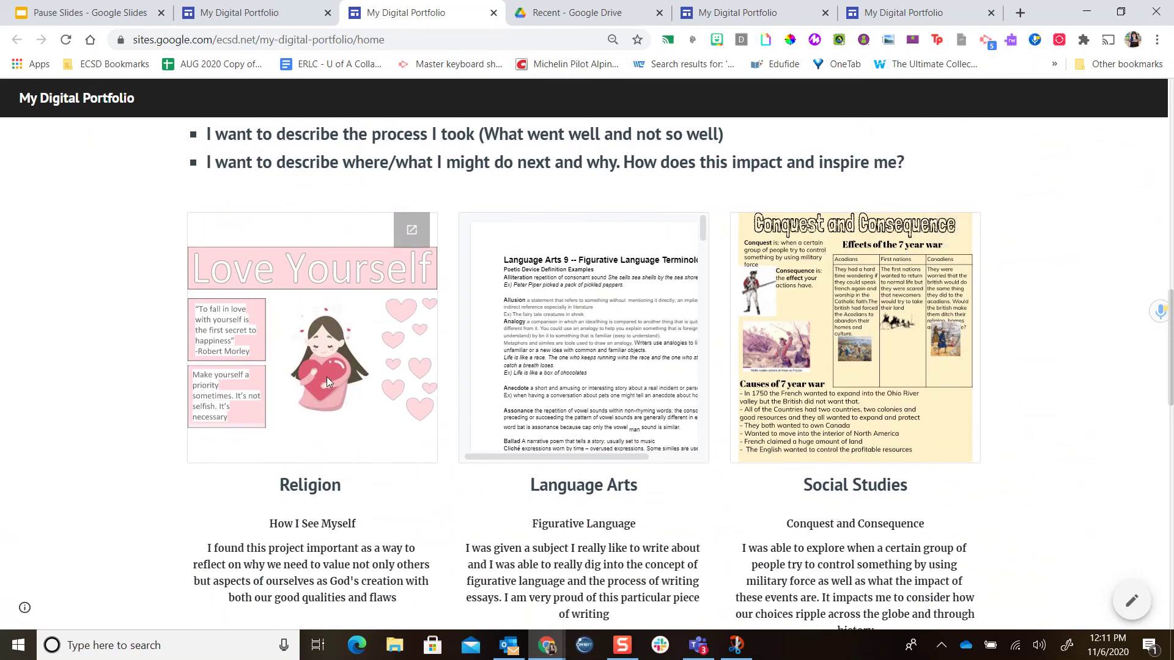
{"action": "scroll", "coordinate": [562, 318], "scroll_direction": "down", "scroll_amount": 3}
{"action": "scroll", "coordinate": [561, 318], "scroll_direction": "up", "scroll_amount": 4}
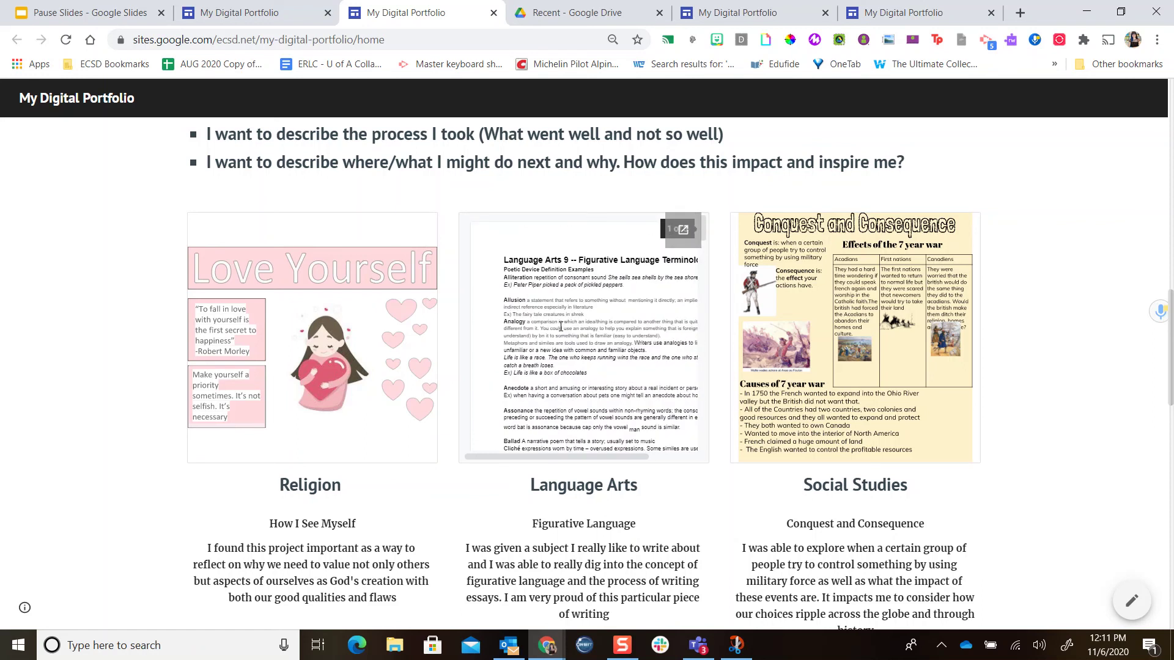
{"action": "scroll", "coordinate": [561, 328], "scroll_direction": "up", "scroll_amount": 1}
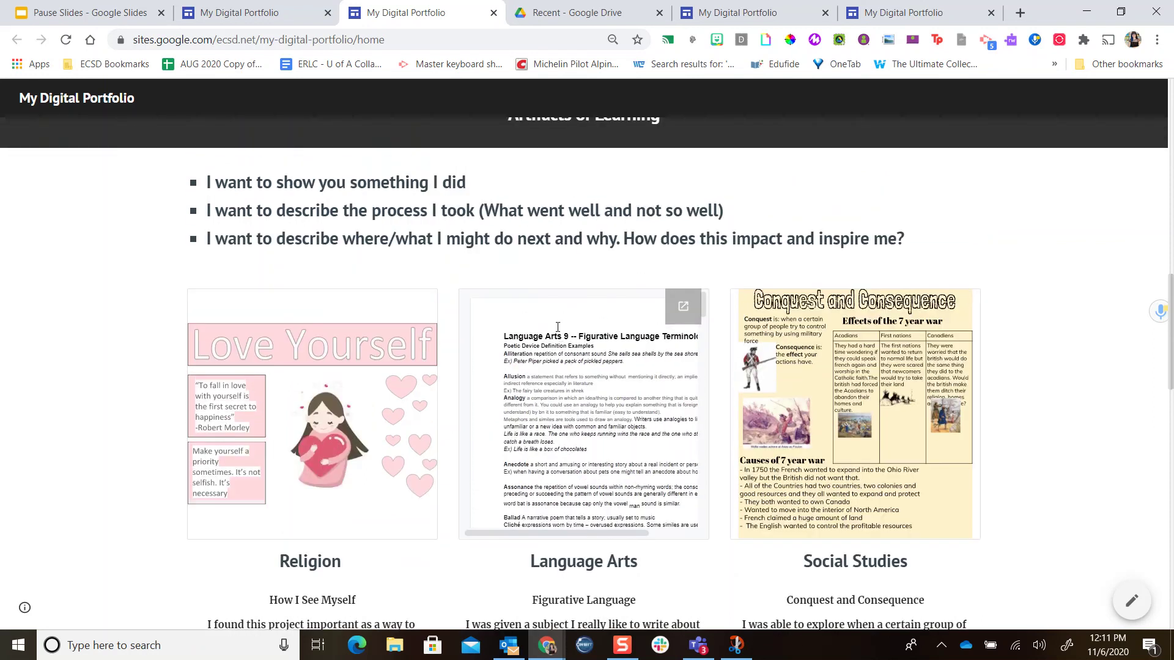
{"action": "left_click", "coordinate": [684, 310]}
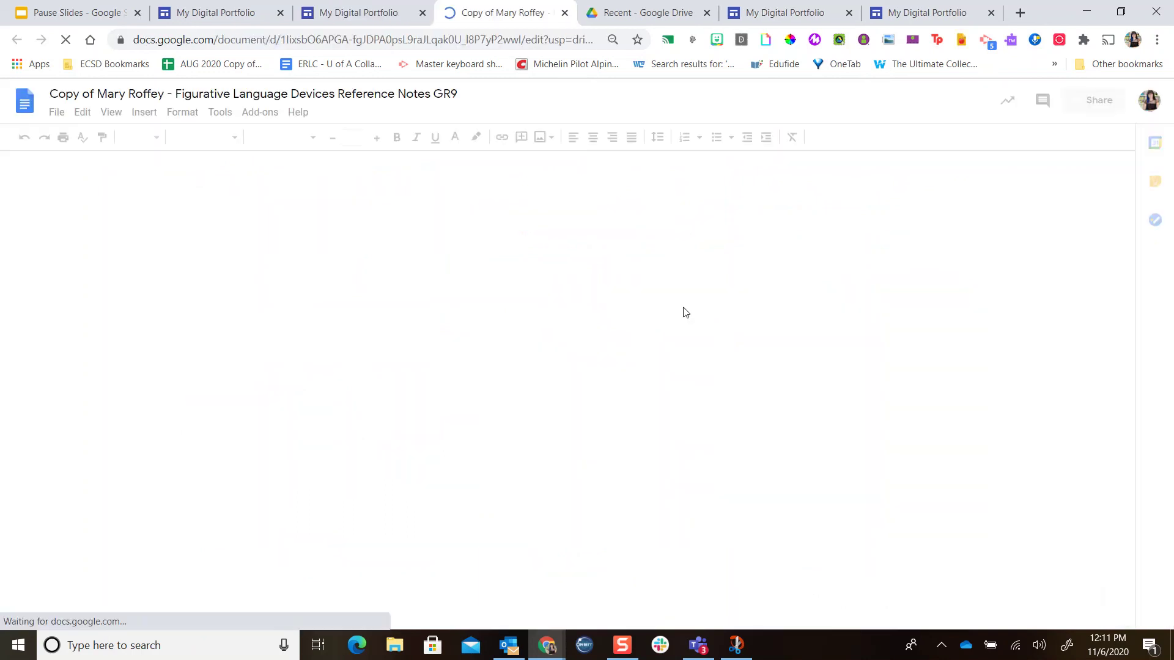